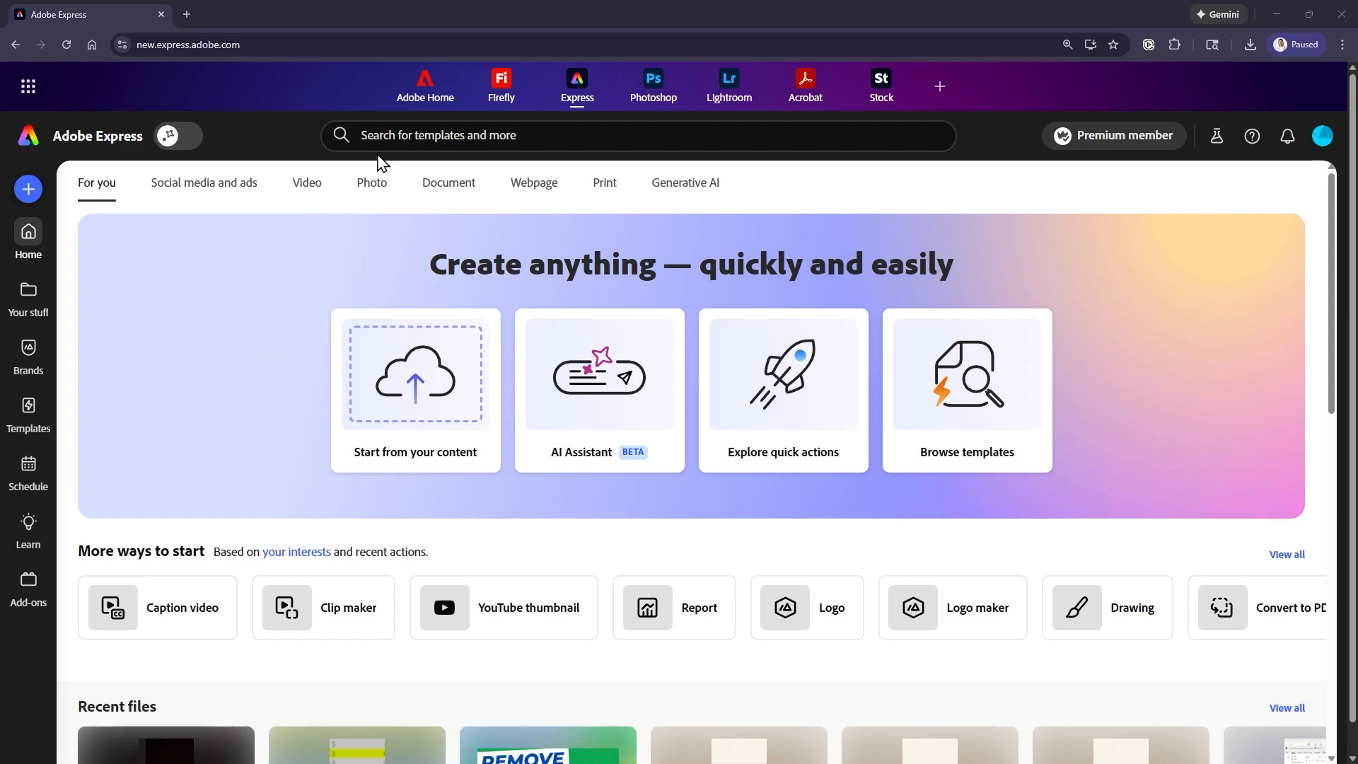
Step: Search for "caption" and open the Caption video quick action
click(364, 135)
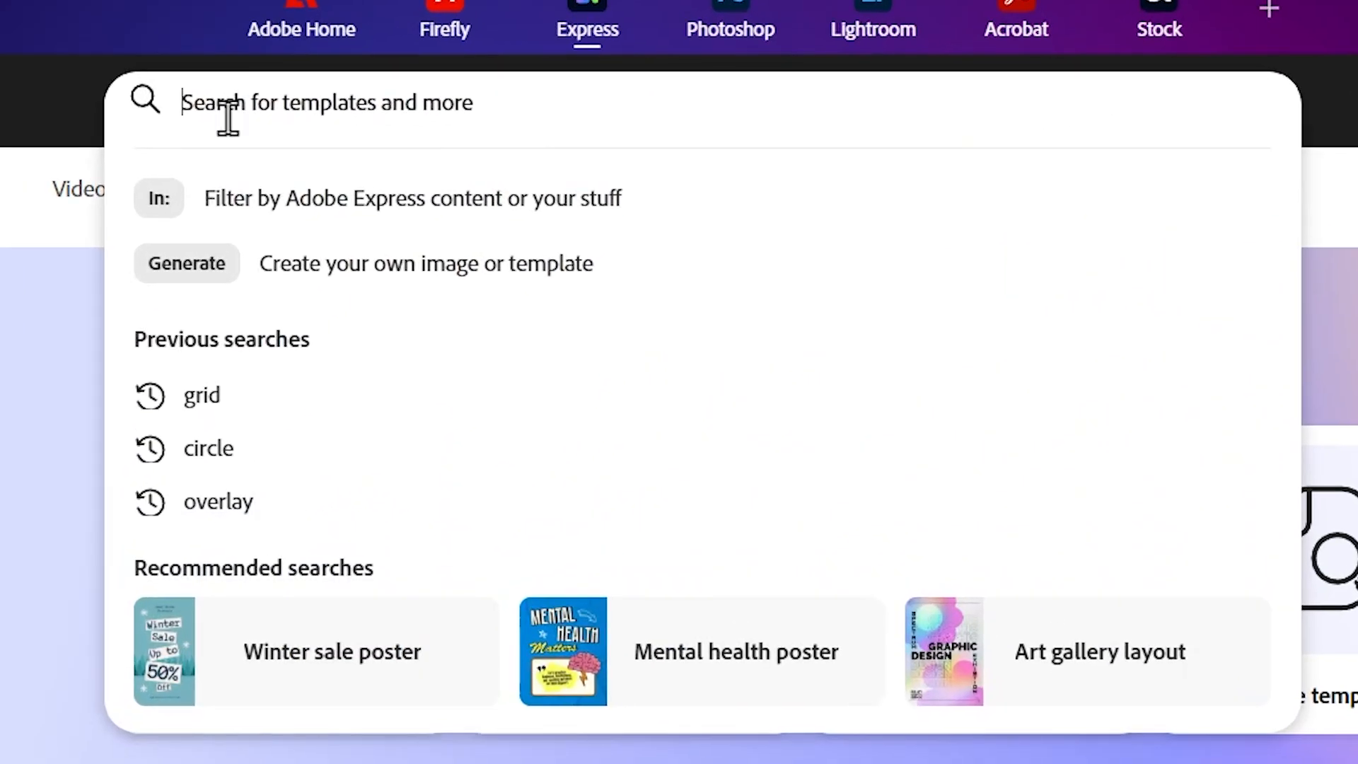
text(caption)
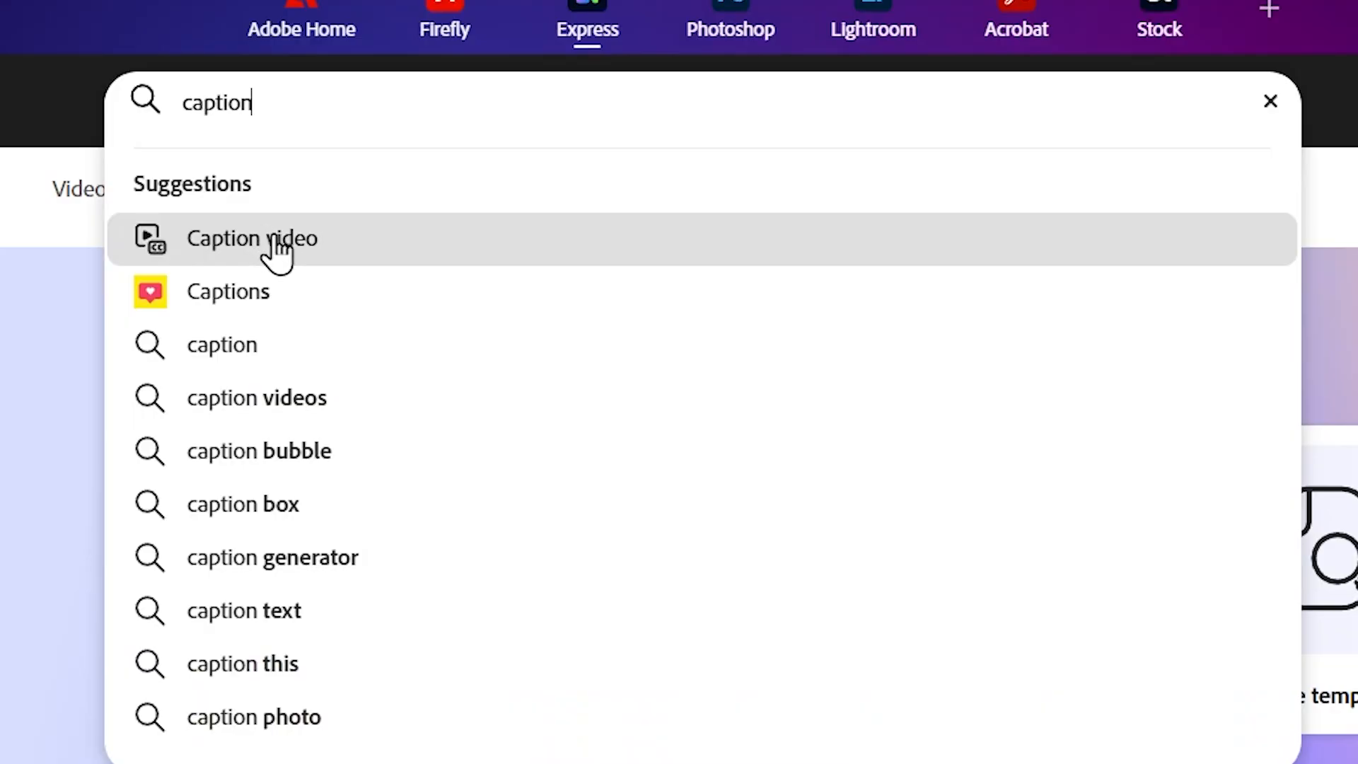
click(281, 256)
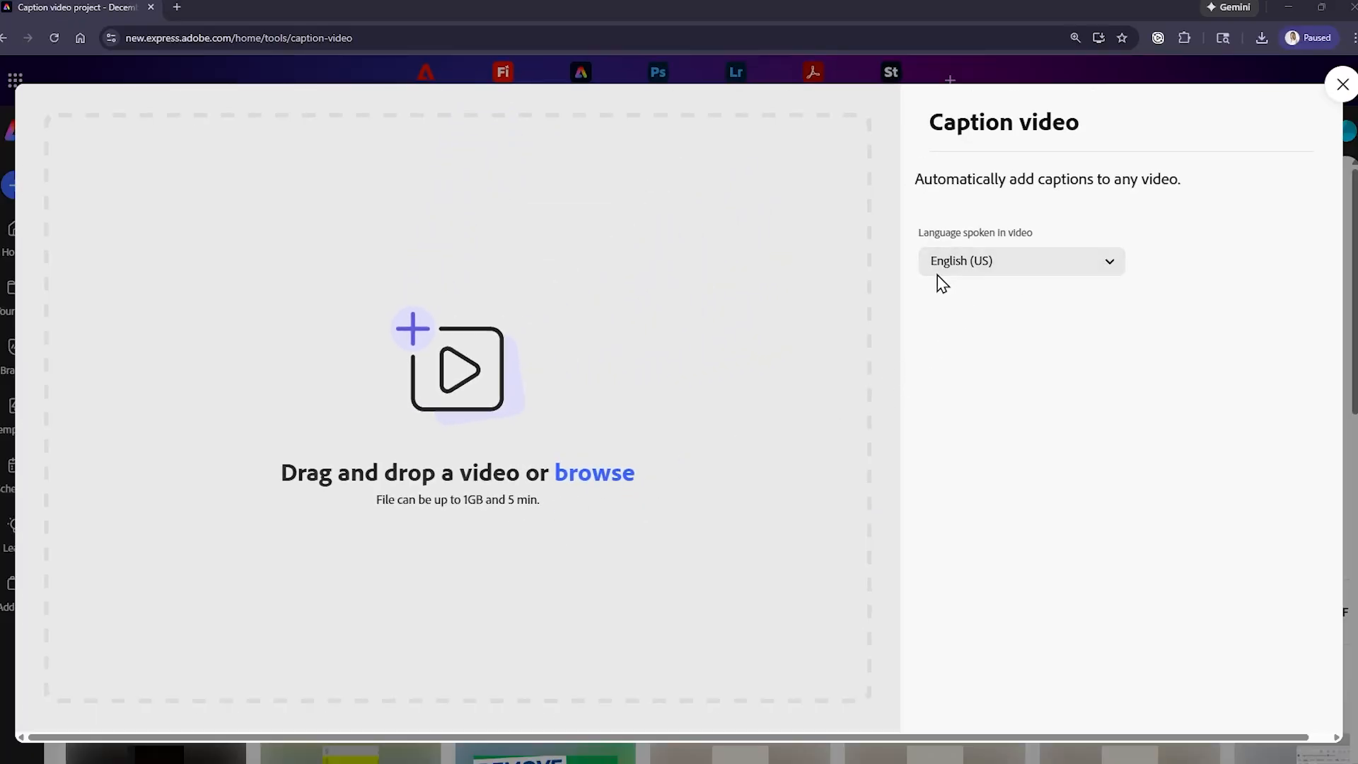
Step: Check the available spoken languages, keep English (US), and add the video file to be captioned
click(1039, 264)
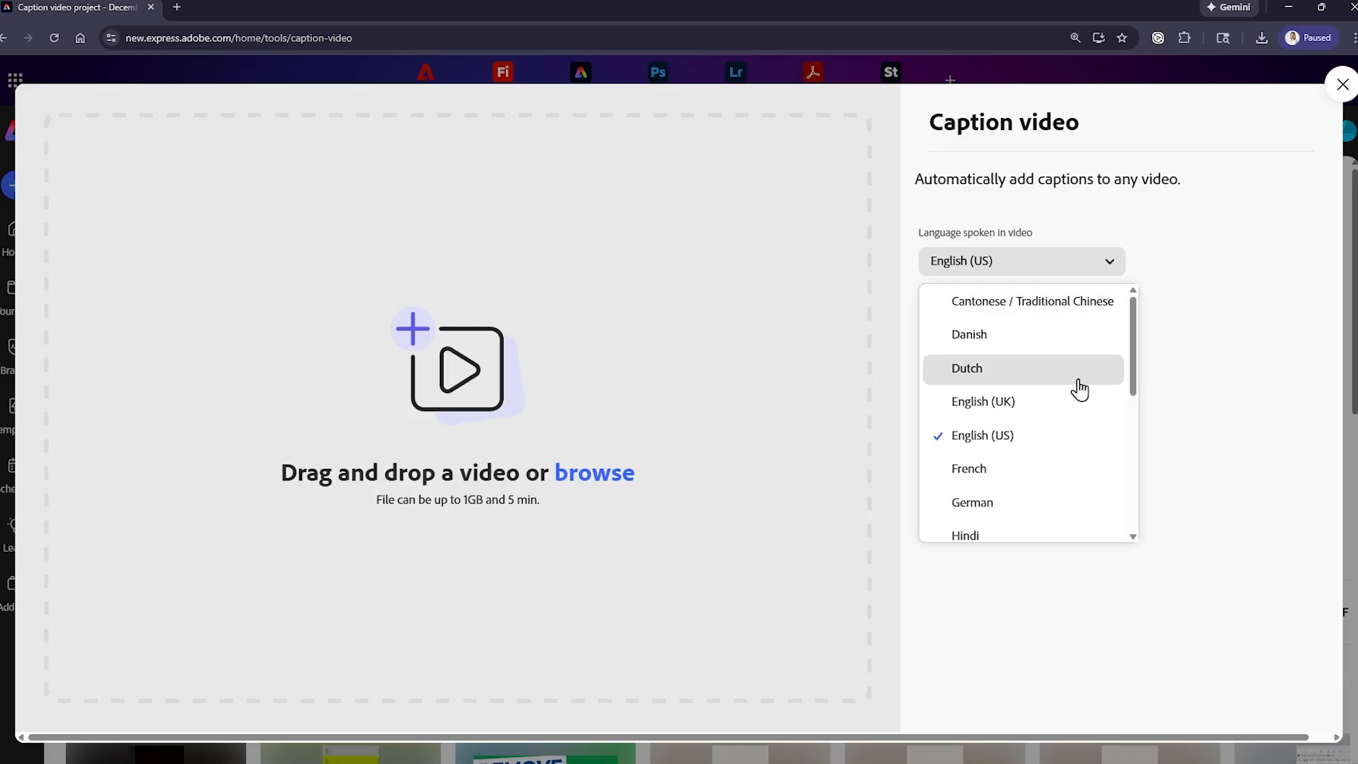
scroll(1117, 453, down, 4)
click(1222, 309)
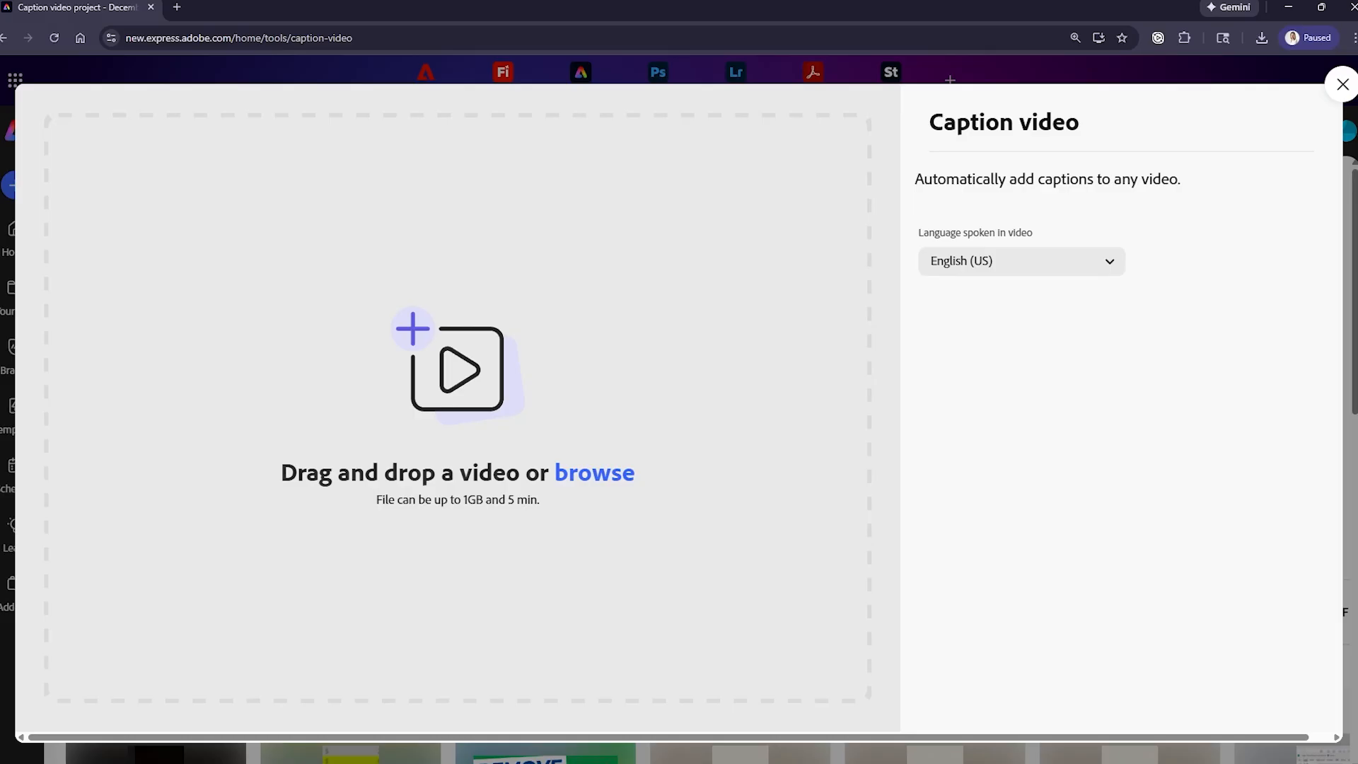
drag(0, 374, 448, 414)
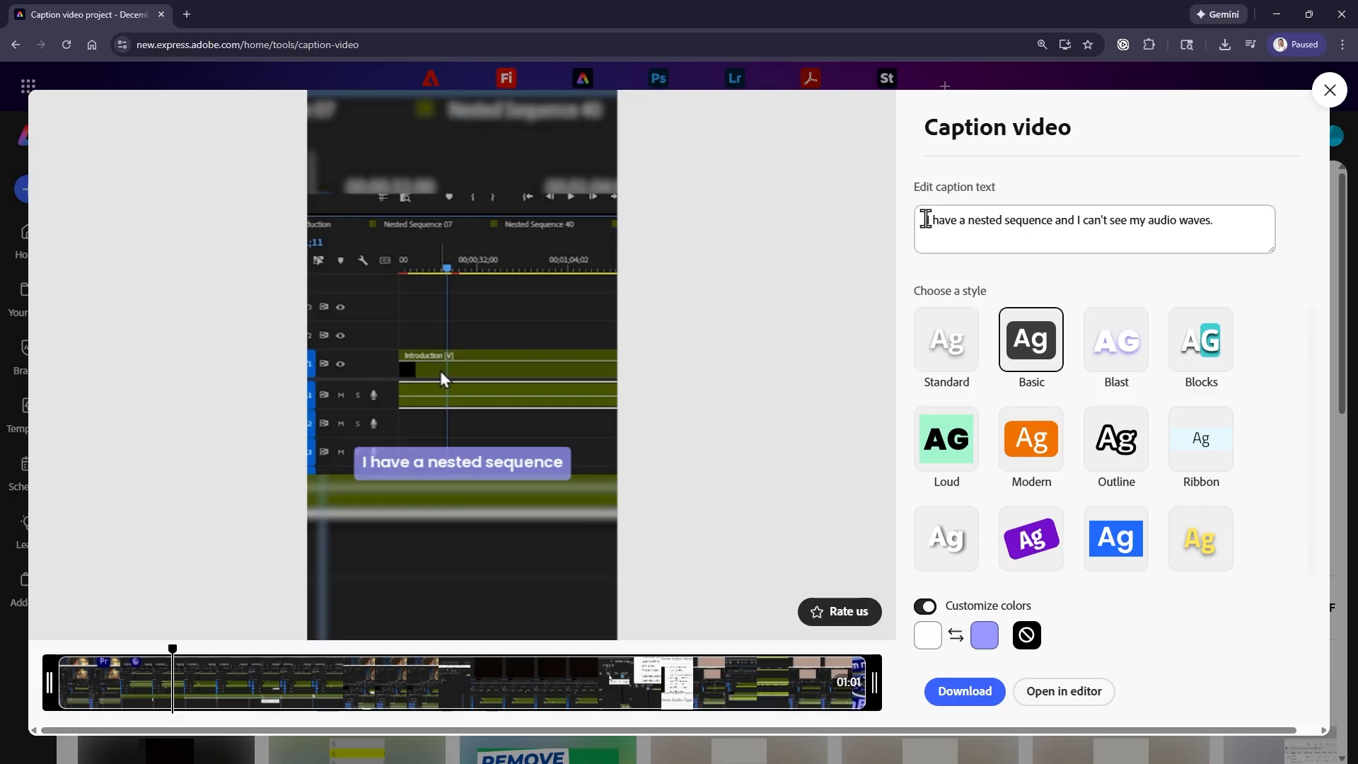
Step: Delete the word "nested" from the caption "I have a nested sequence and I can't see my audio waves." and play part of the preview
drag(924, 217, 1276, 212)
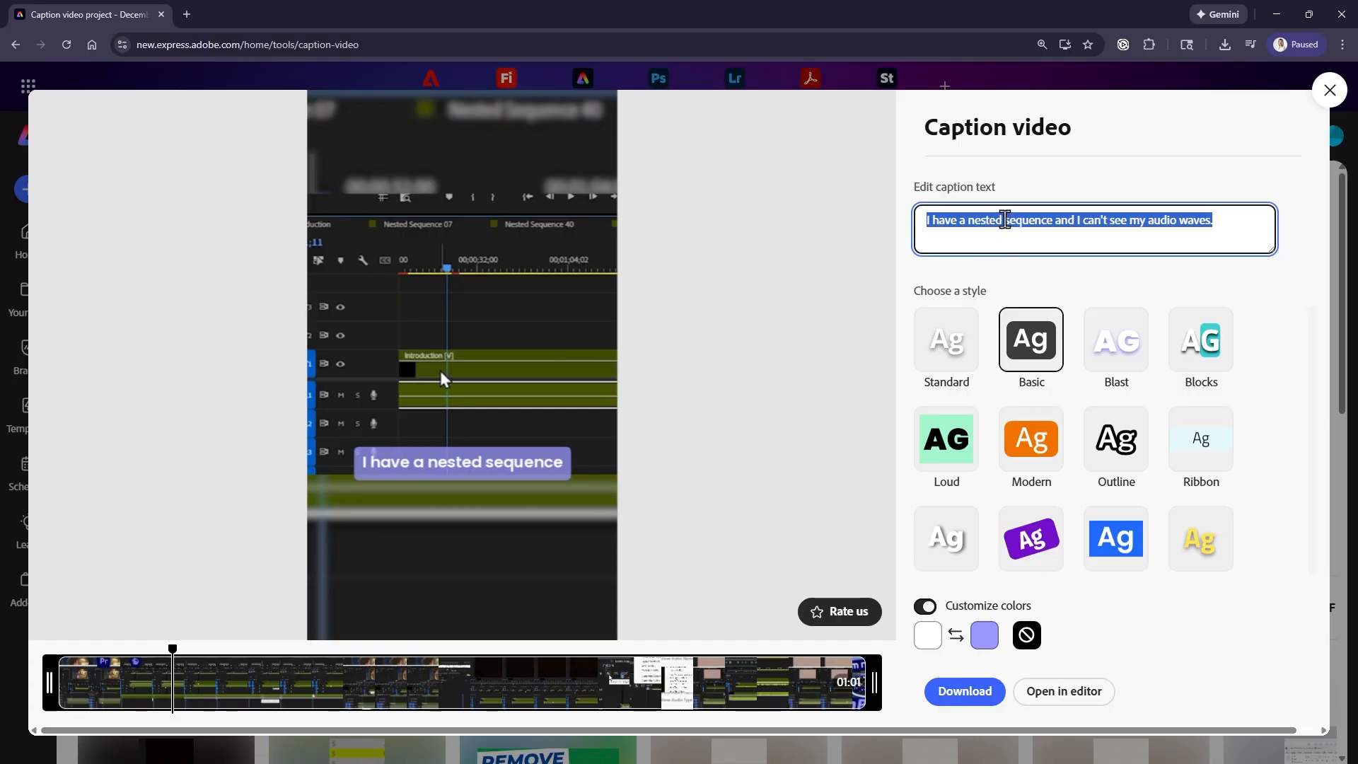
click(1005, 220)
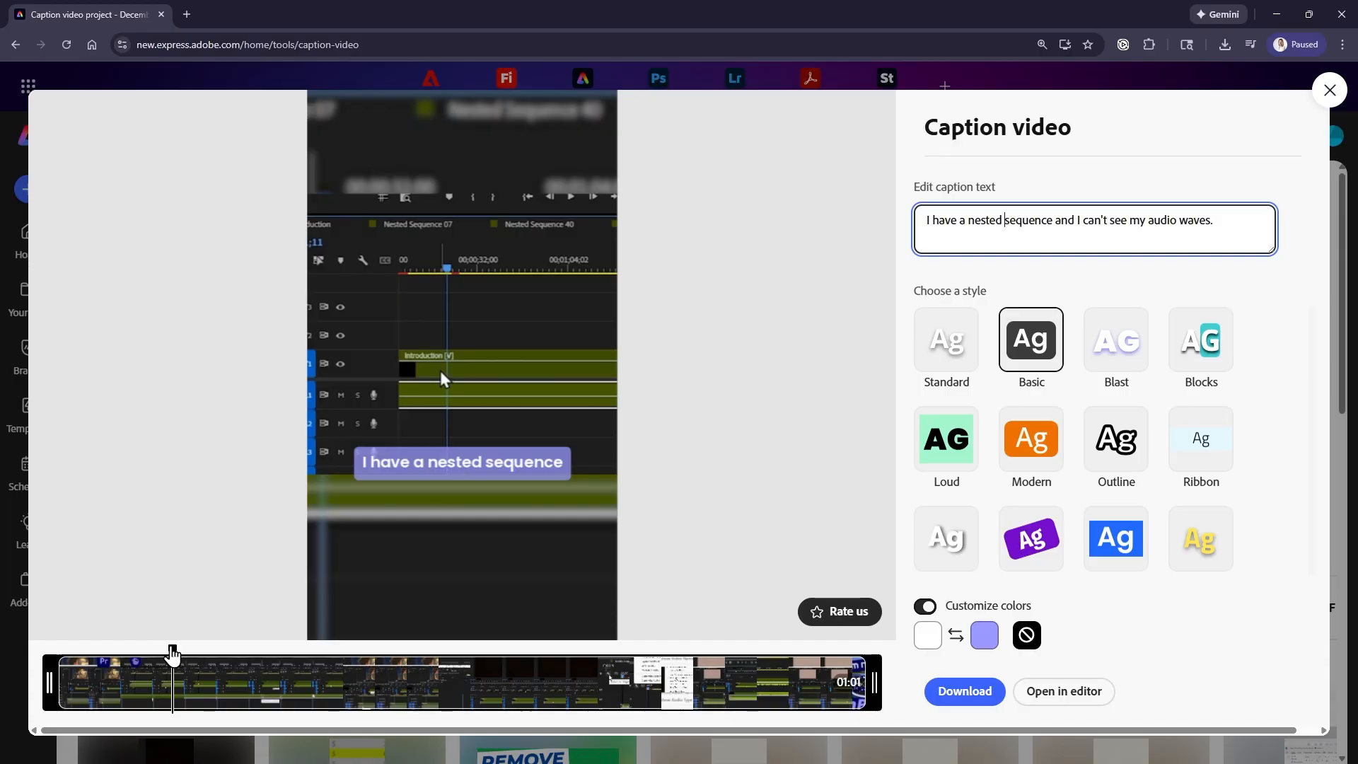
click(1004, 220)
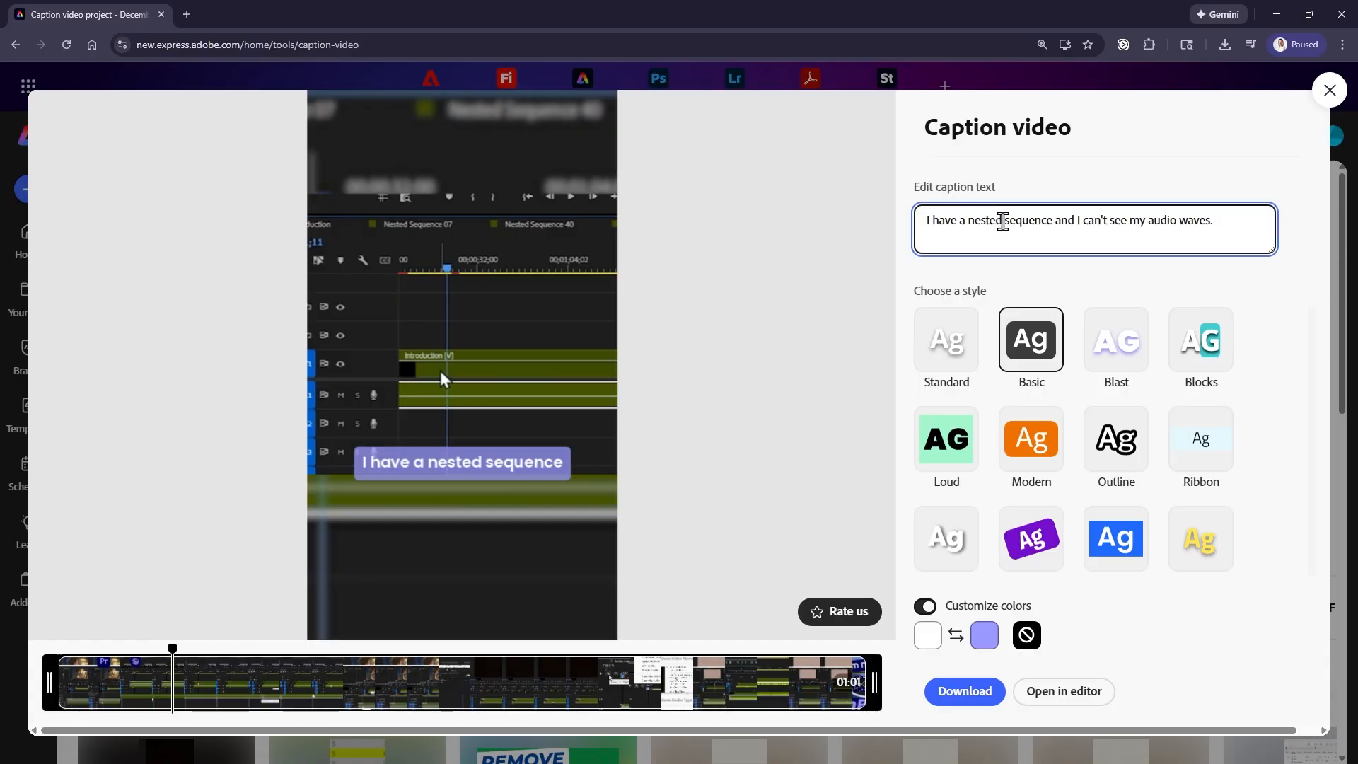
double_click(1004, 220)
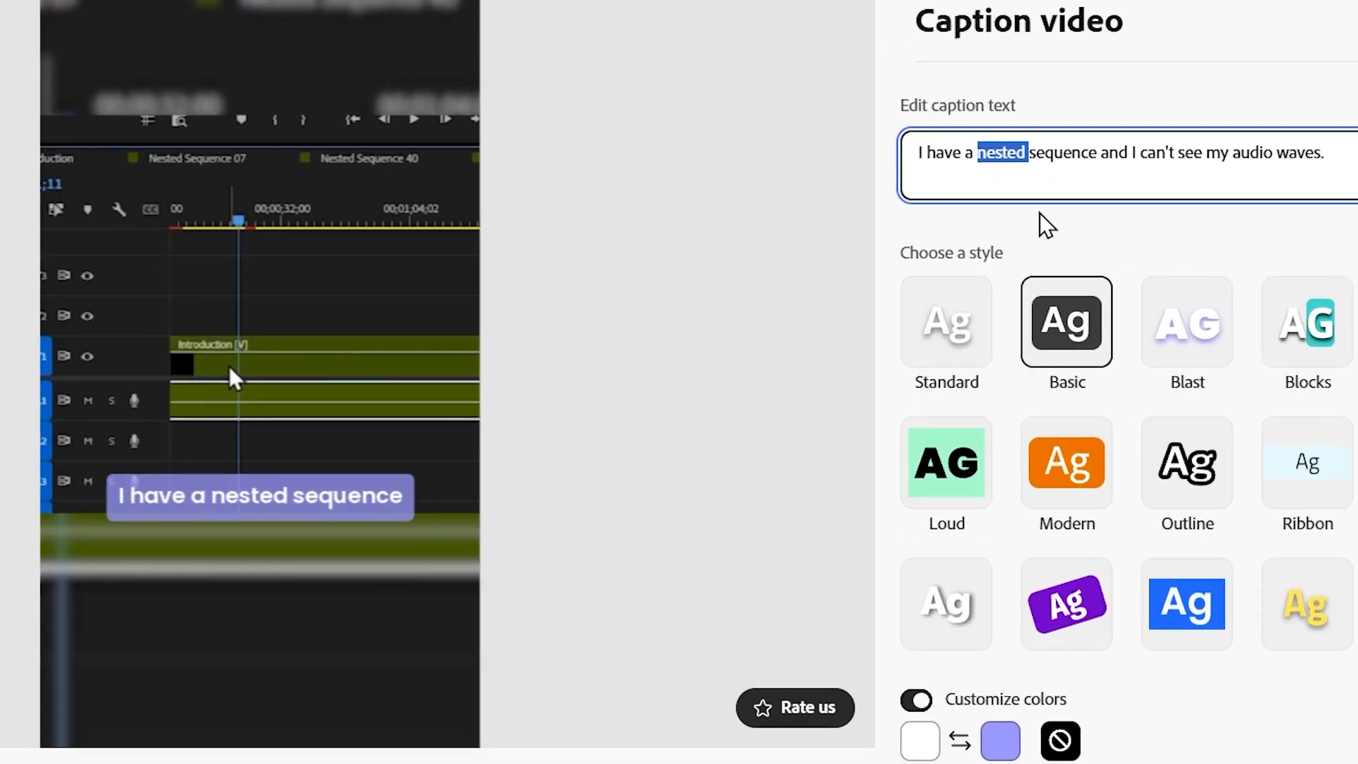
key(BackSpace)
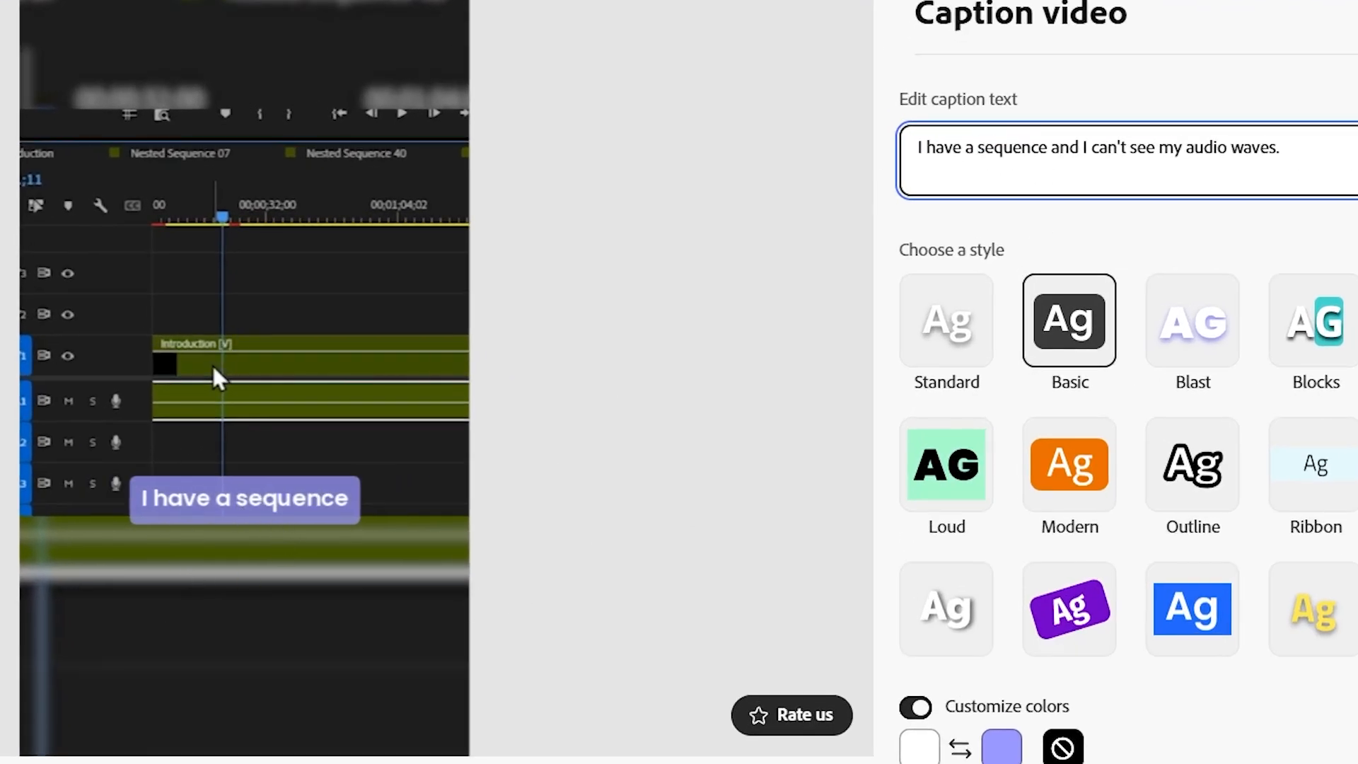
click(294, 445)
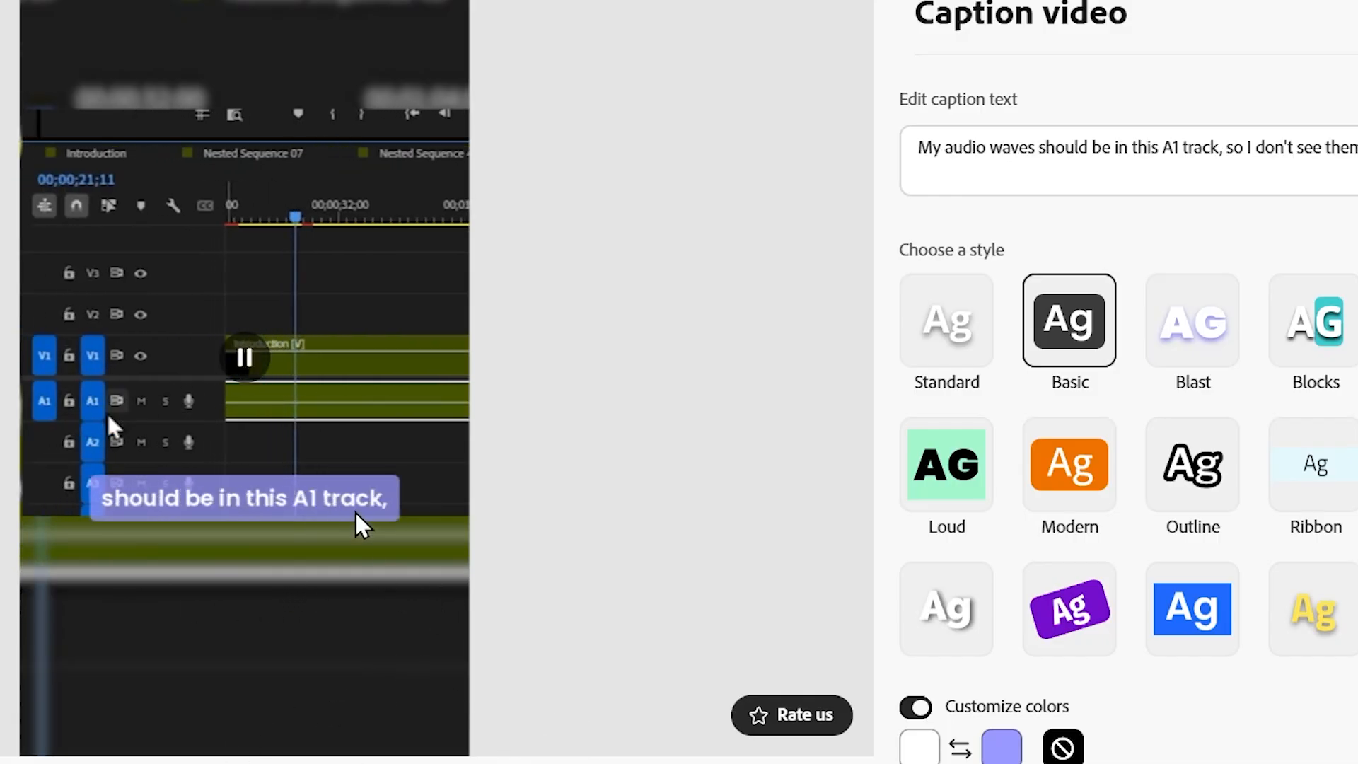
click(250, 368)
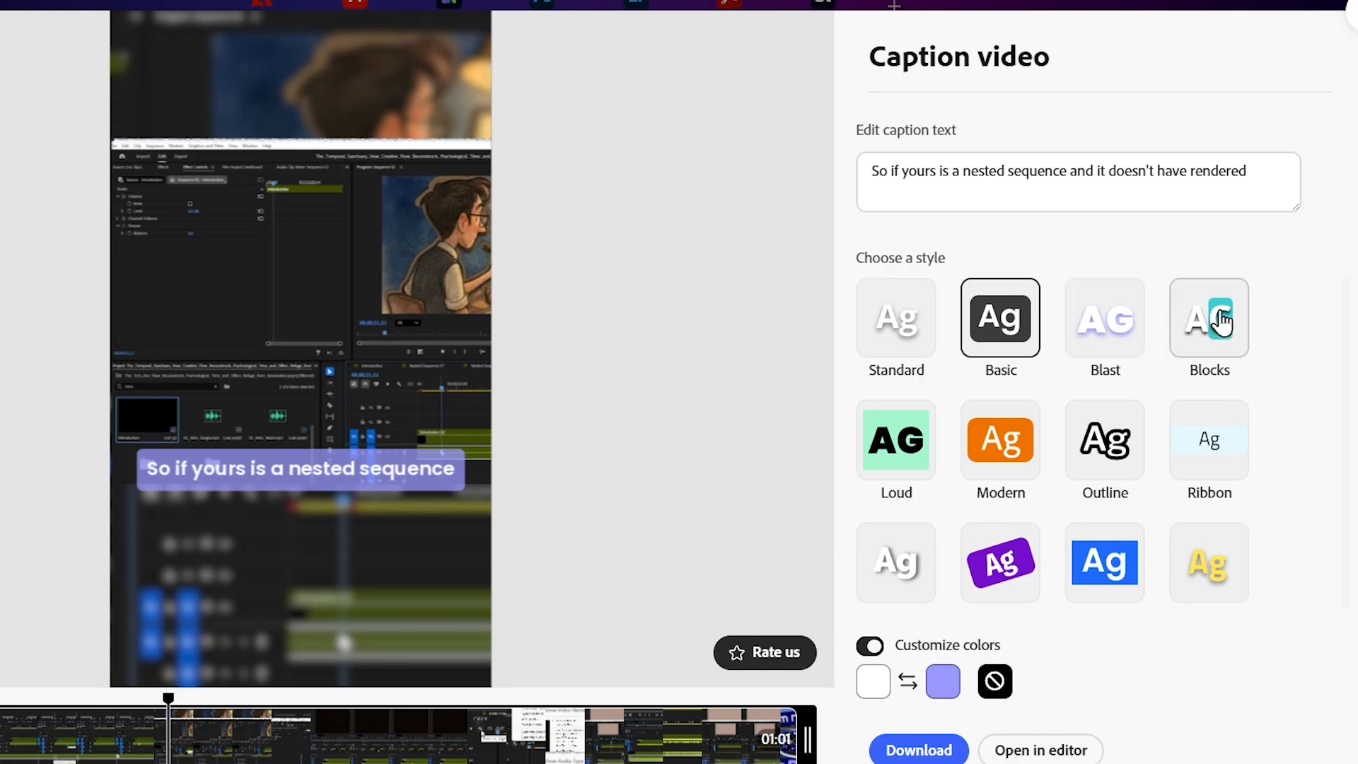
Step: Try the Blocks and Blast caption styles on the video preview and return to the Basic style
click(1204, 327)
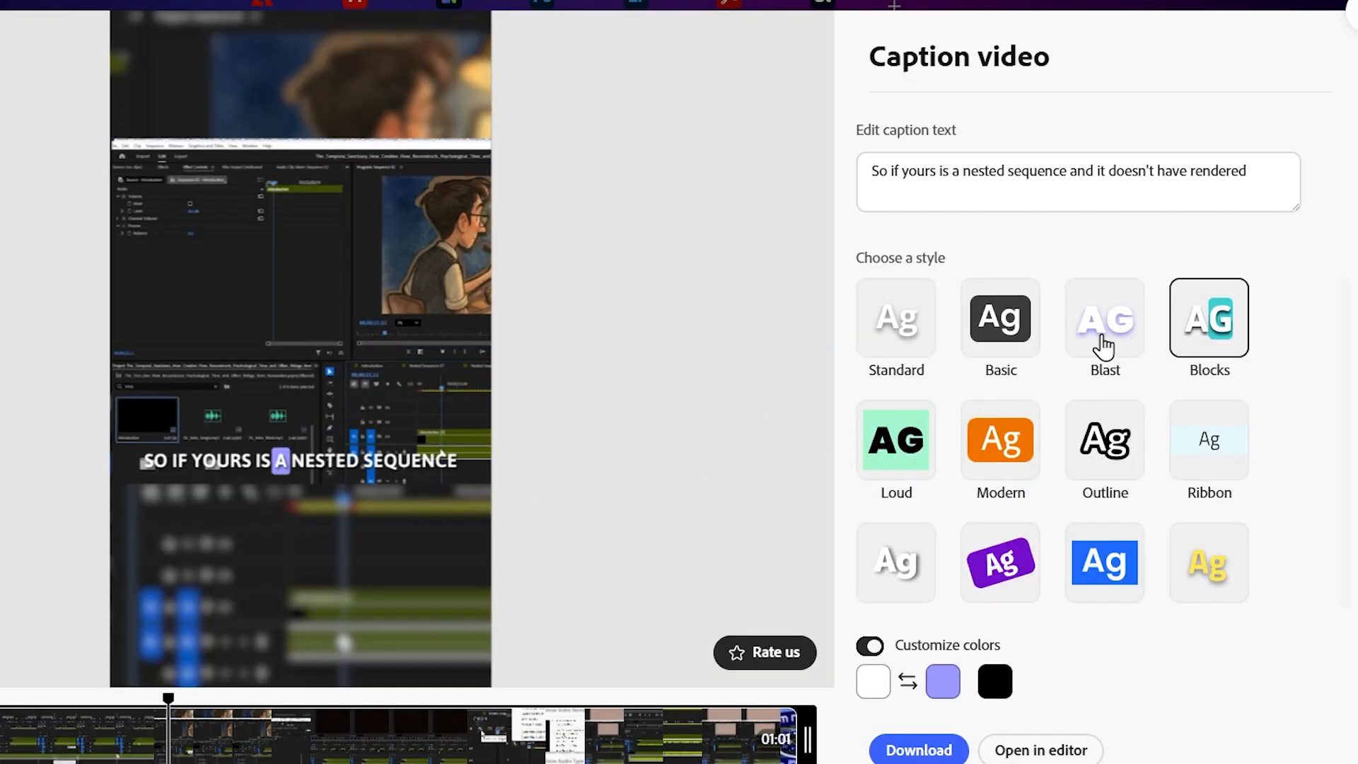
click(314, 354)
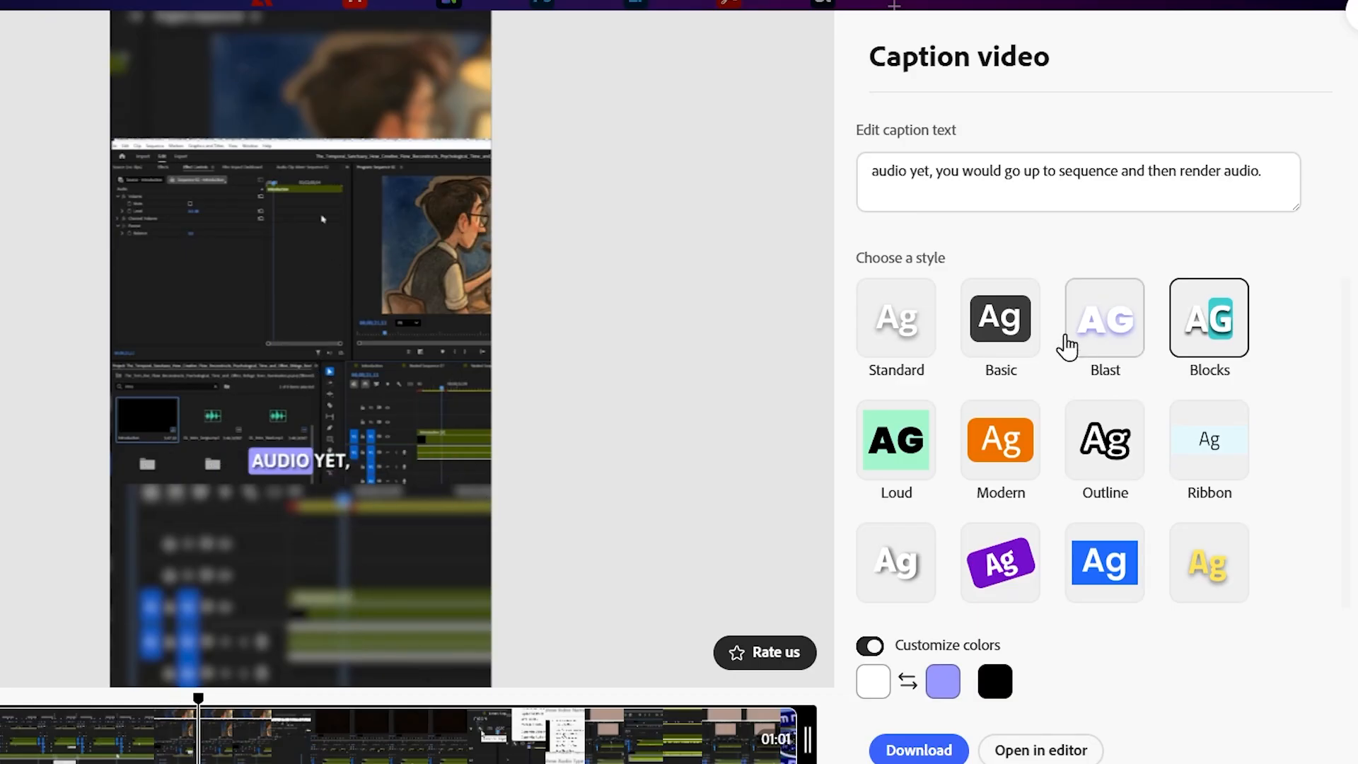
click(1019, 327)
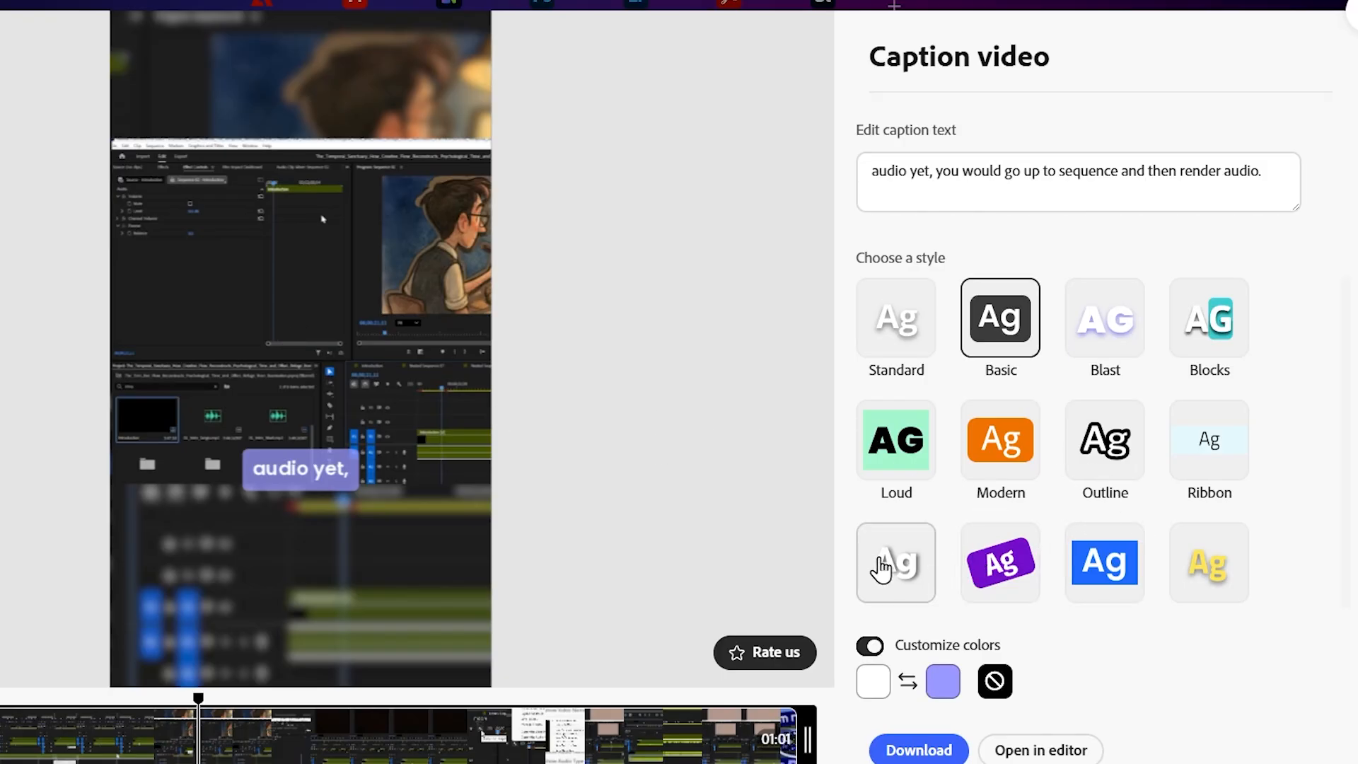
click(1095, 326)
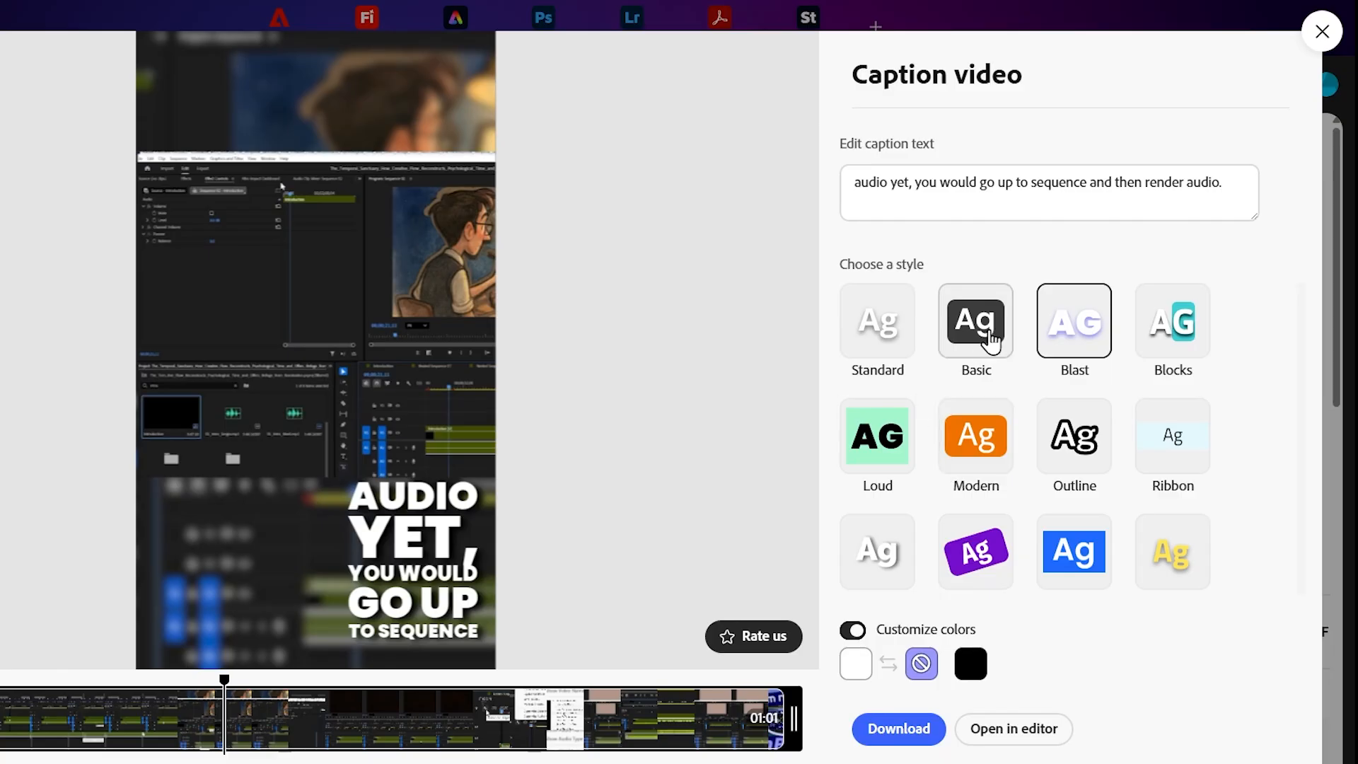
click(988, 338)
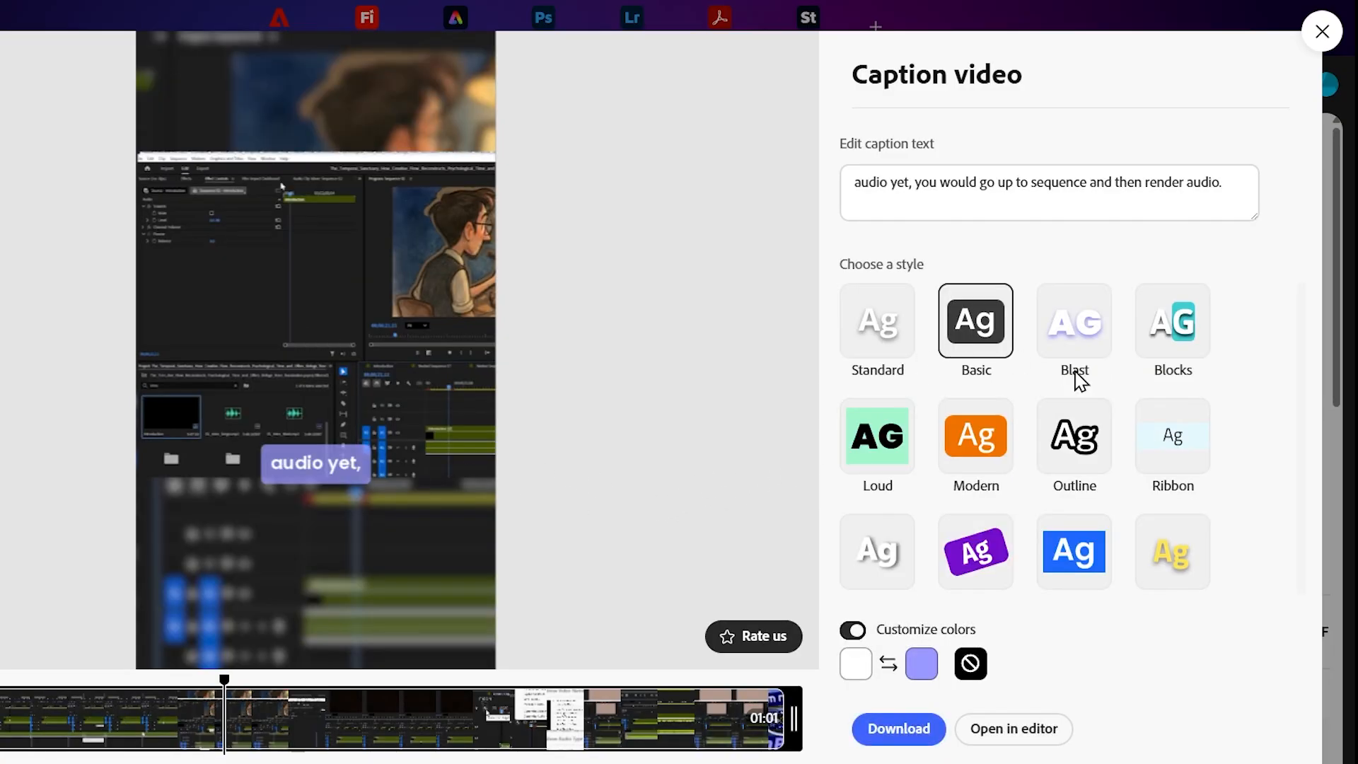
Step: Switch Customize colors off and on again, and look through the text and shape color swatches
click(863, 632)
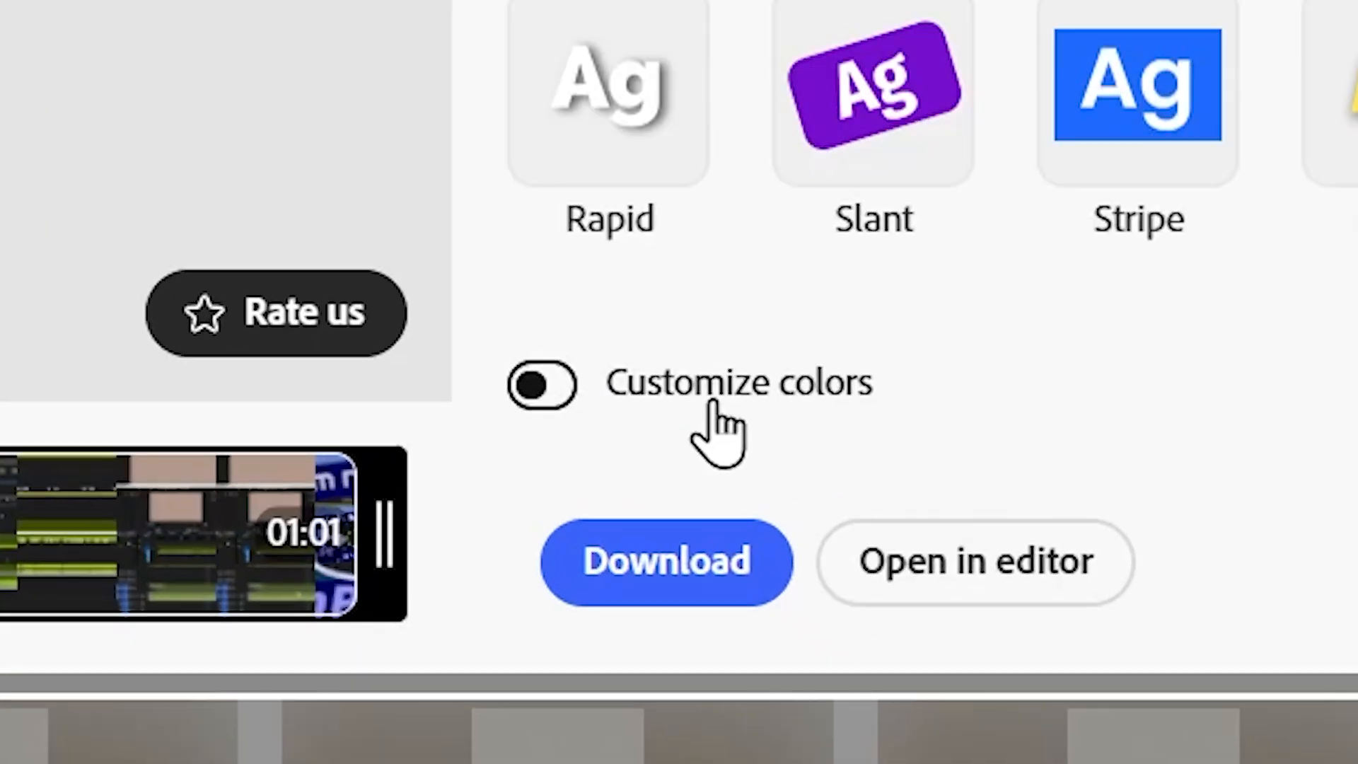
click(532, 385)
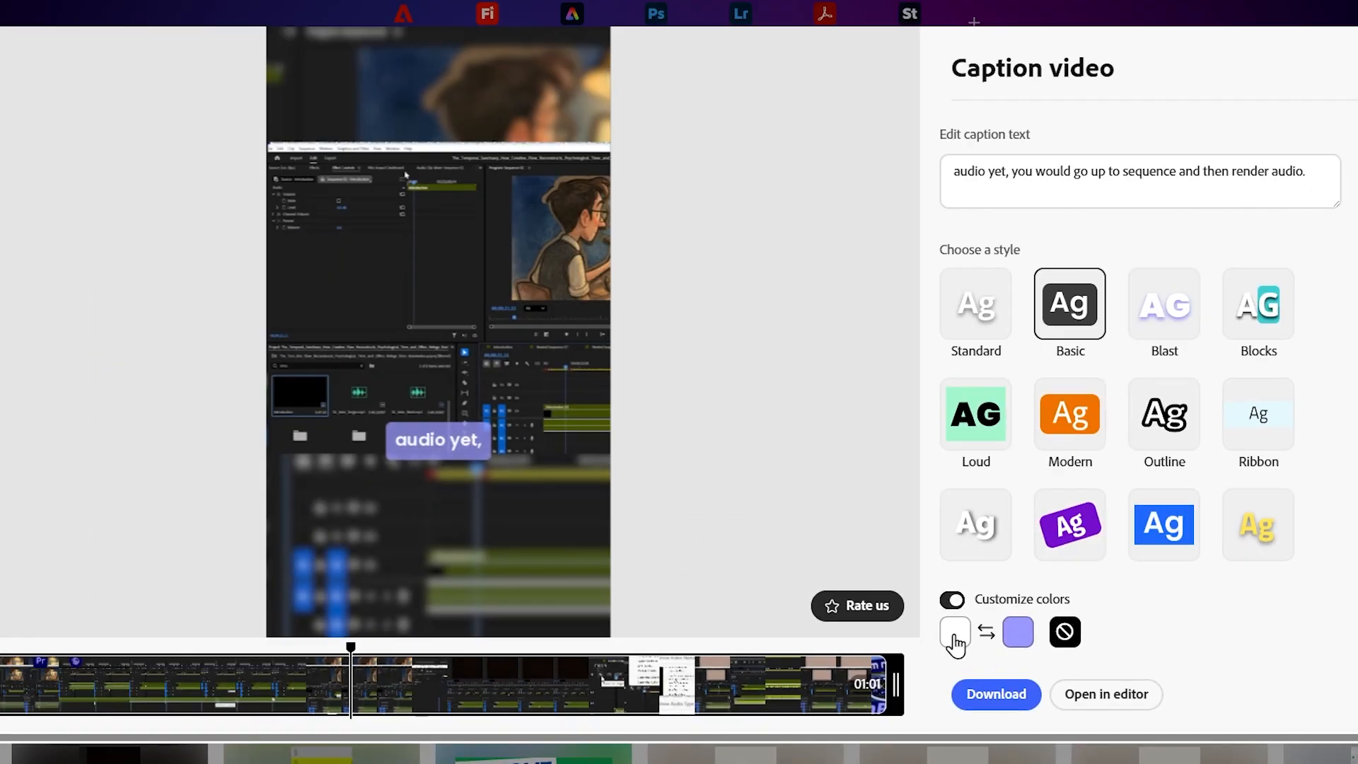
click(955, 636)
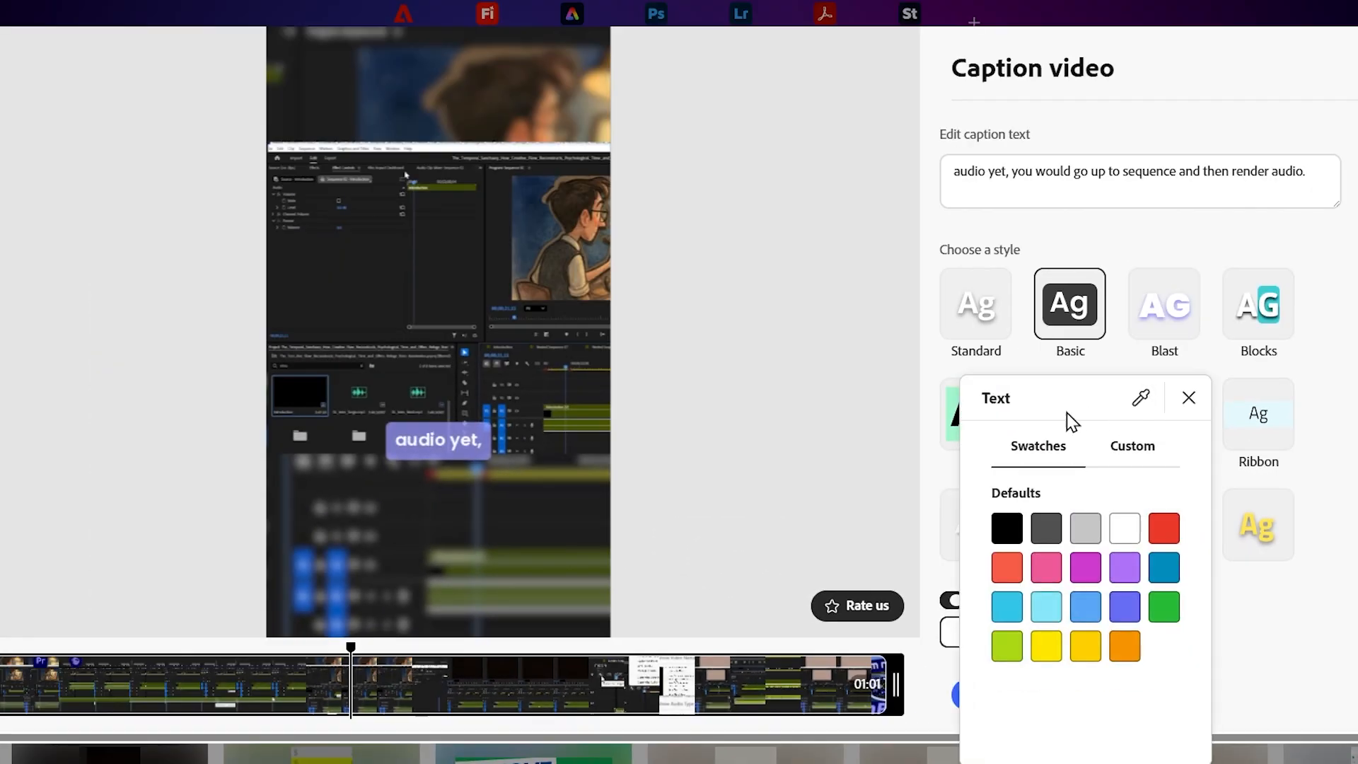
click(1188, 399)
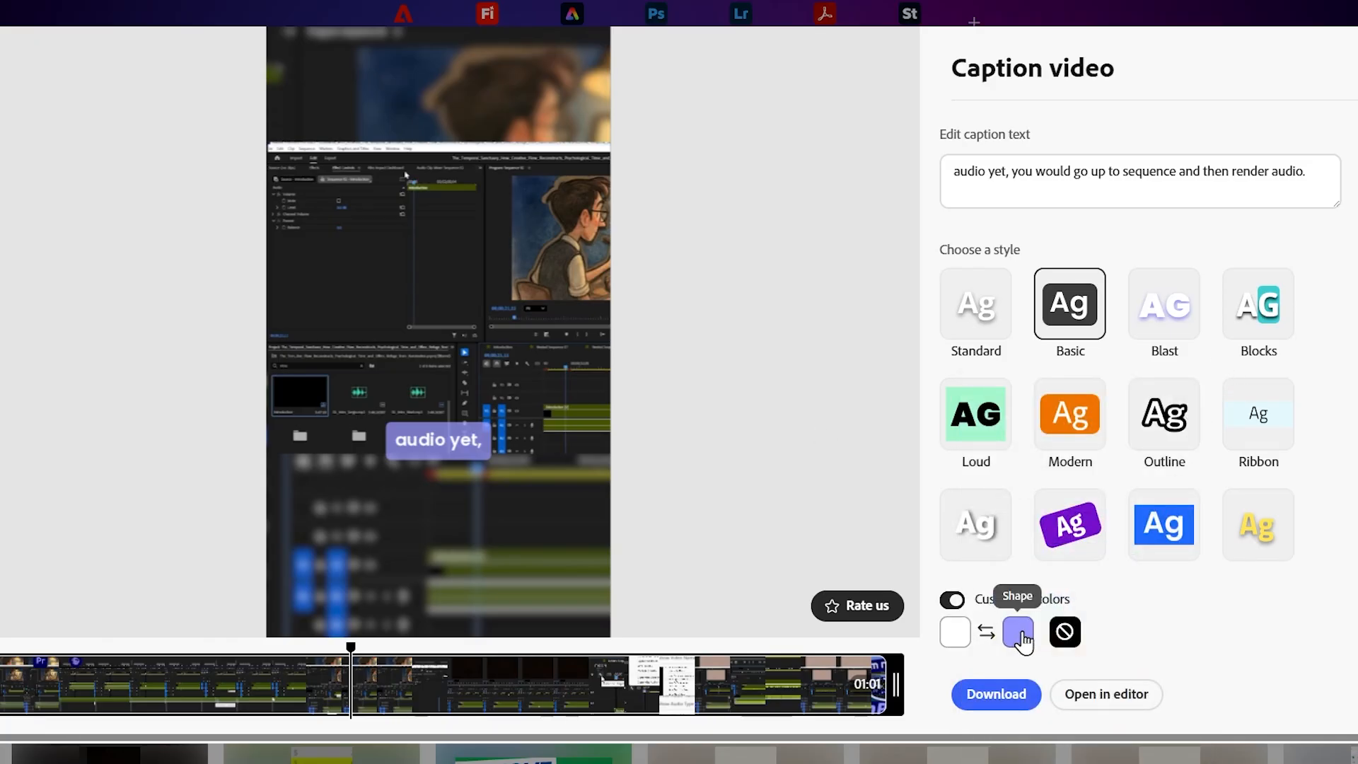
click(1019, 633)
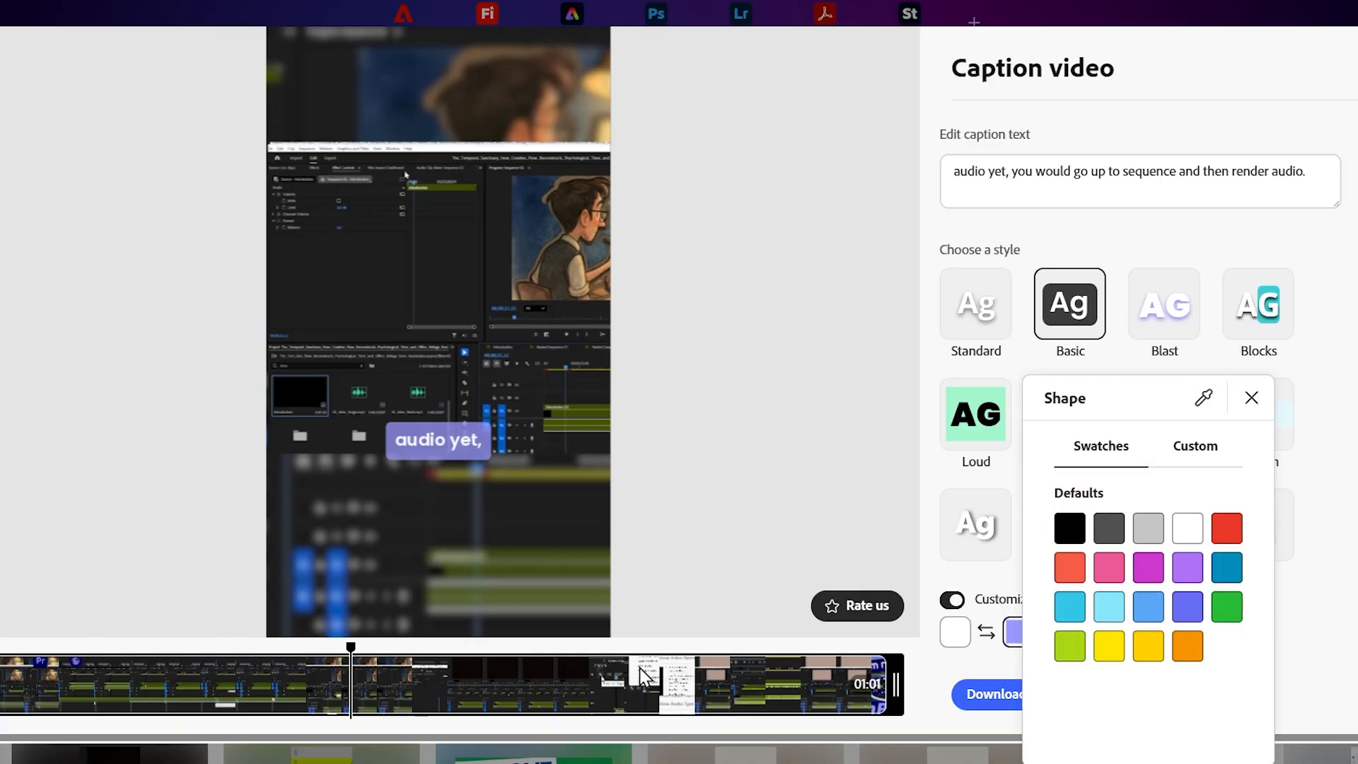
click(142, 657)
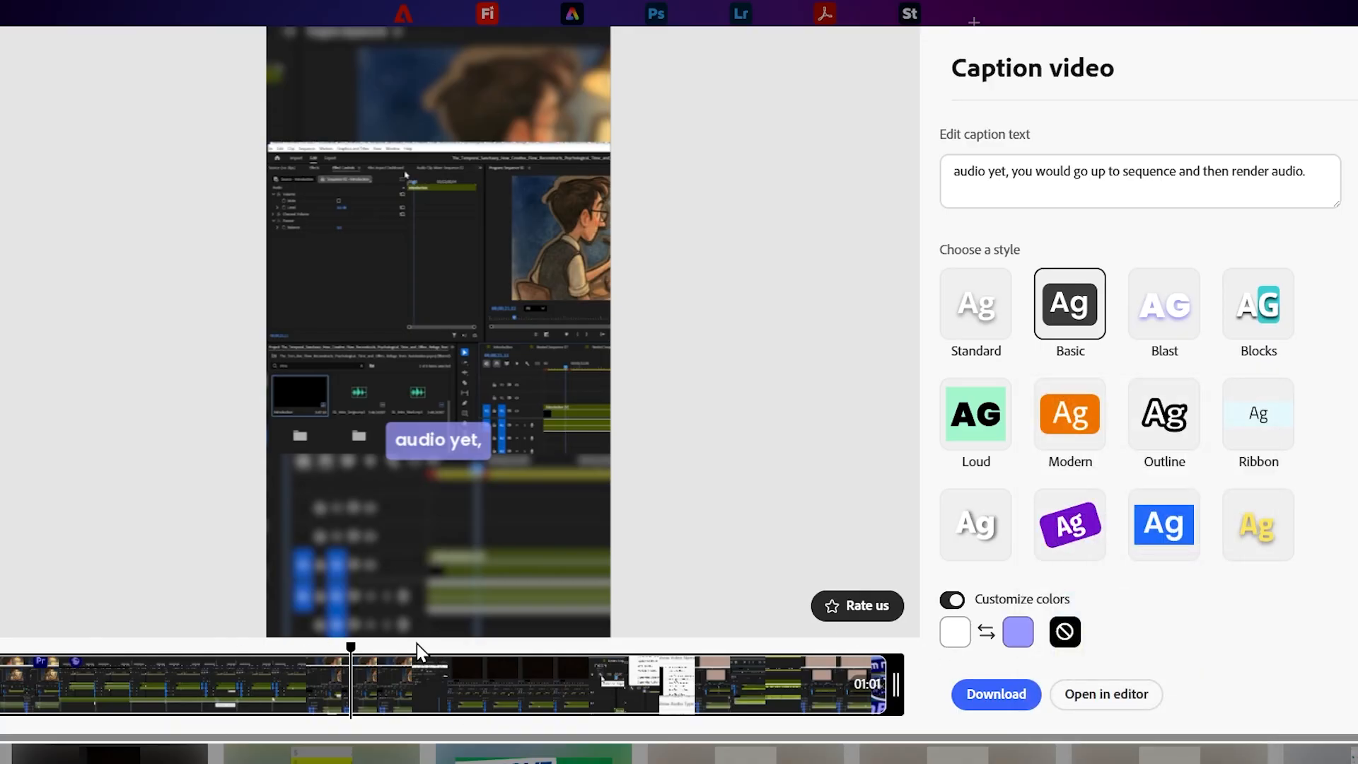
Step: At the frame with the Premiere logo, sample the caption shape color from the logo, trying its navy background and settling on light purple #9999FF
drag(310, 646, 47, 647)
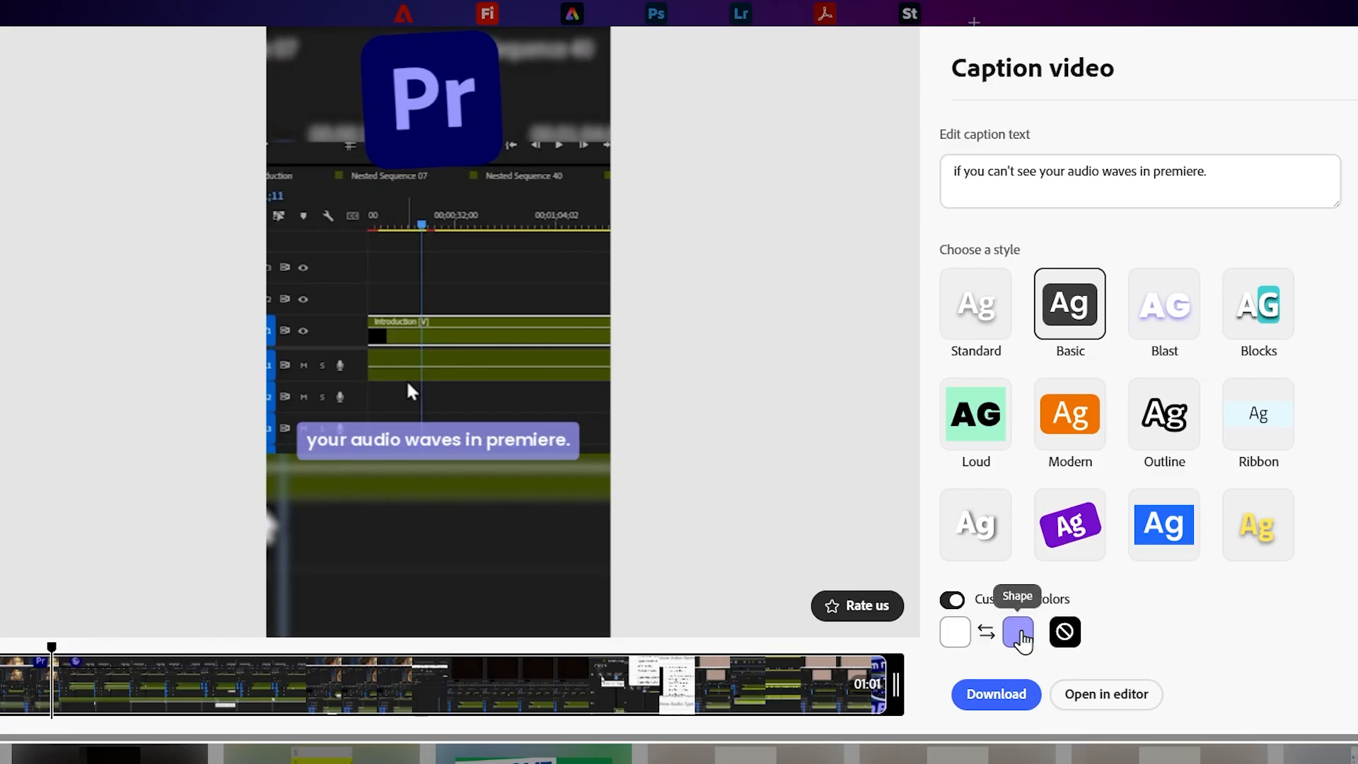
click(1018, 636)
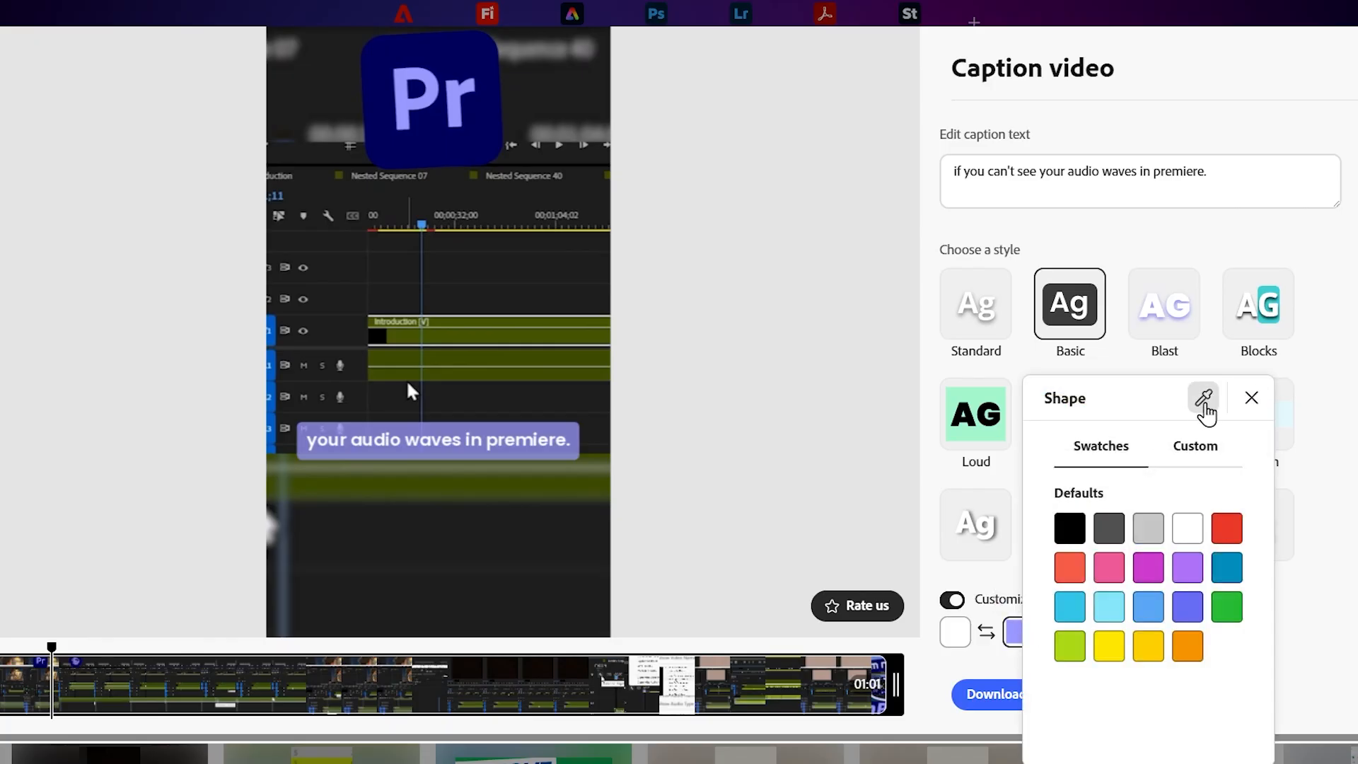
click(1204, 398)
click(393, 145)
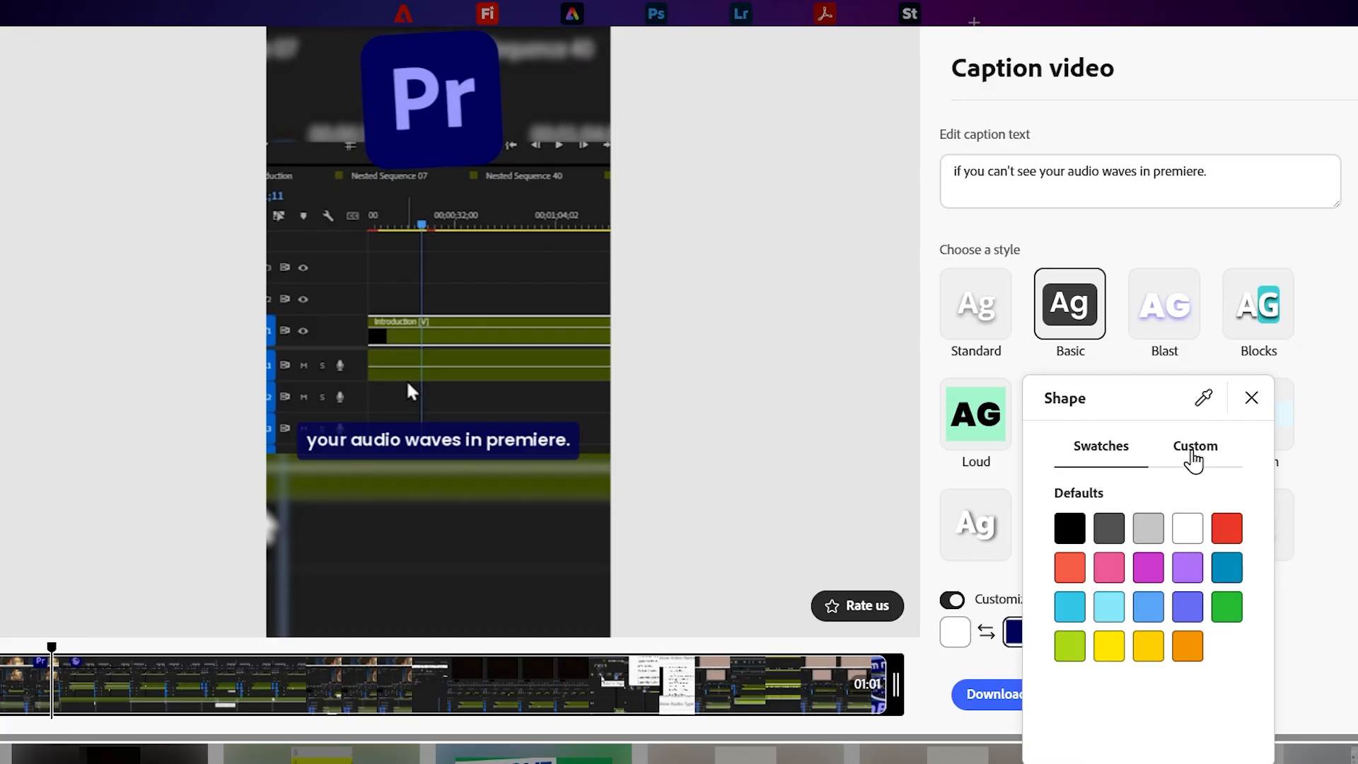
click(1194, 456)
click(1023, 640)
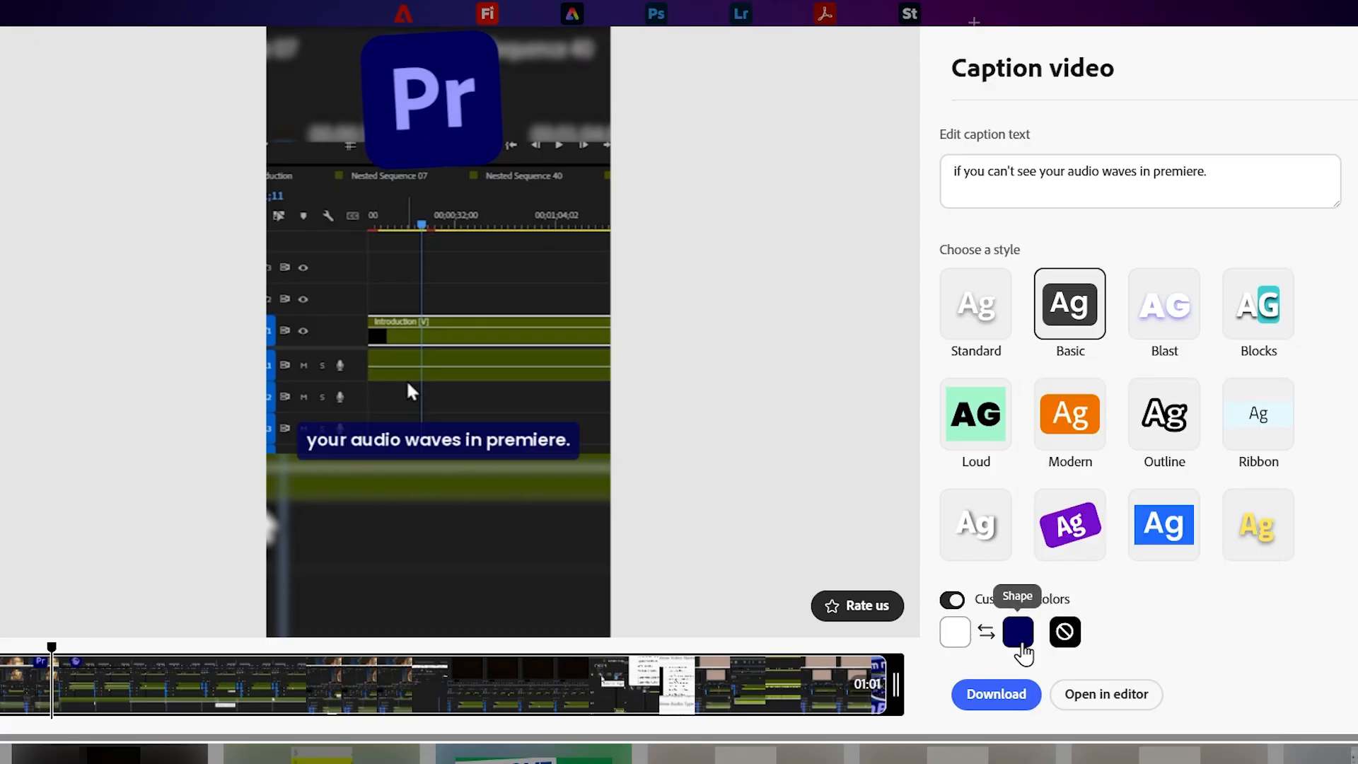
click(1023, 640)
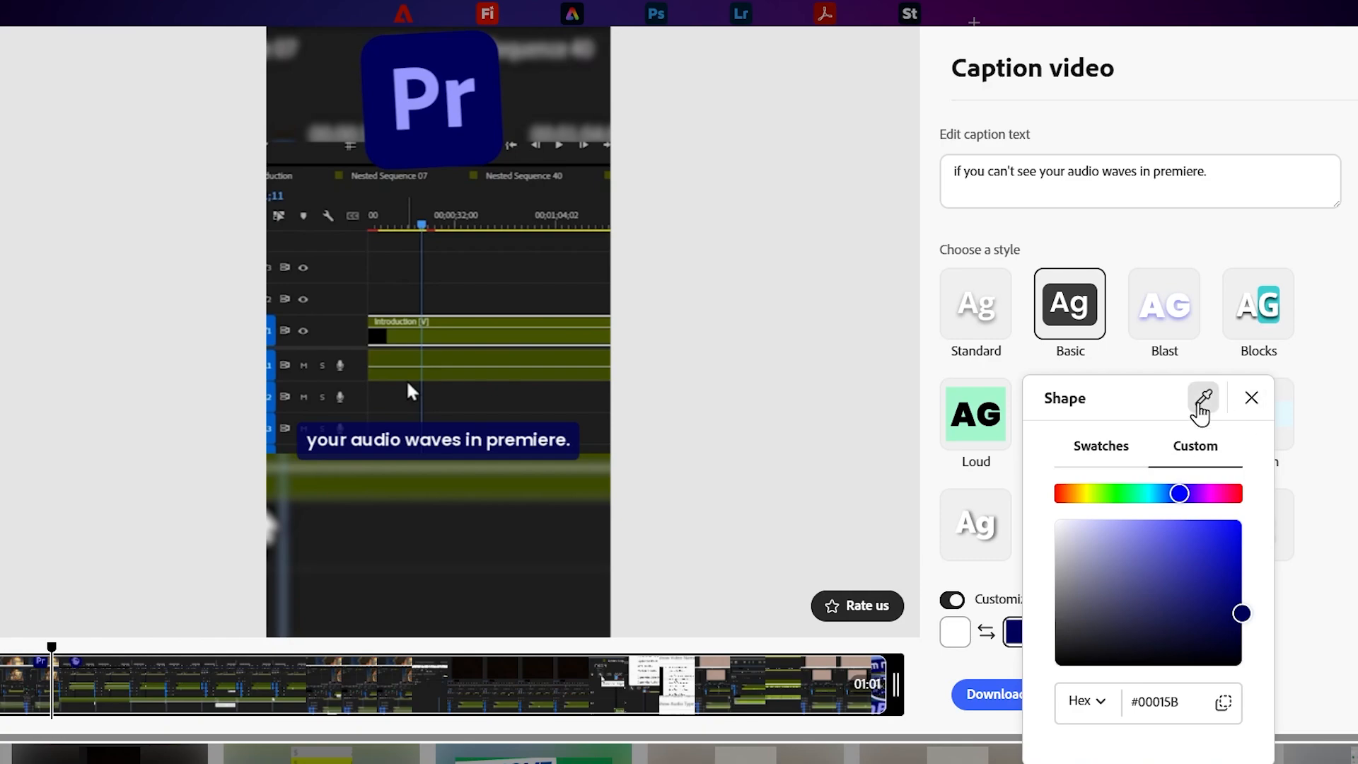
click(1203, 398)
click(411, 105)
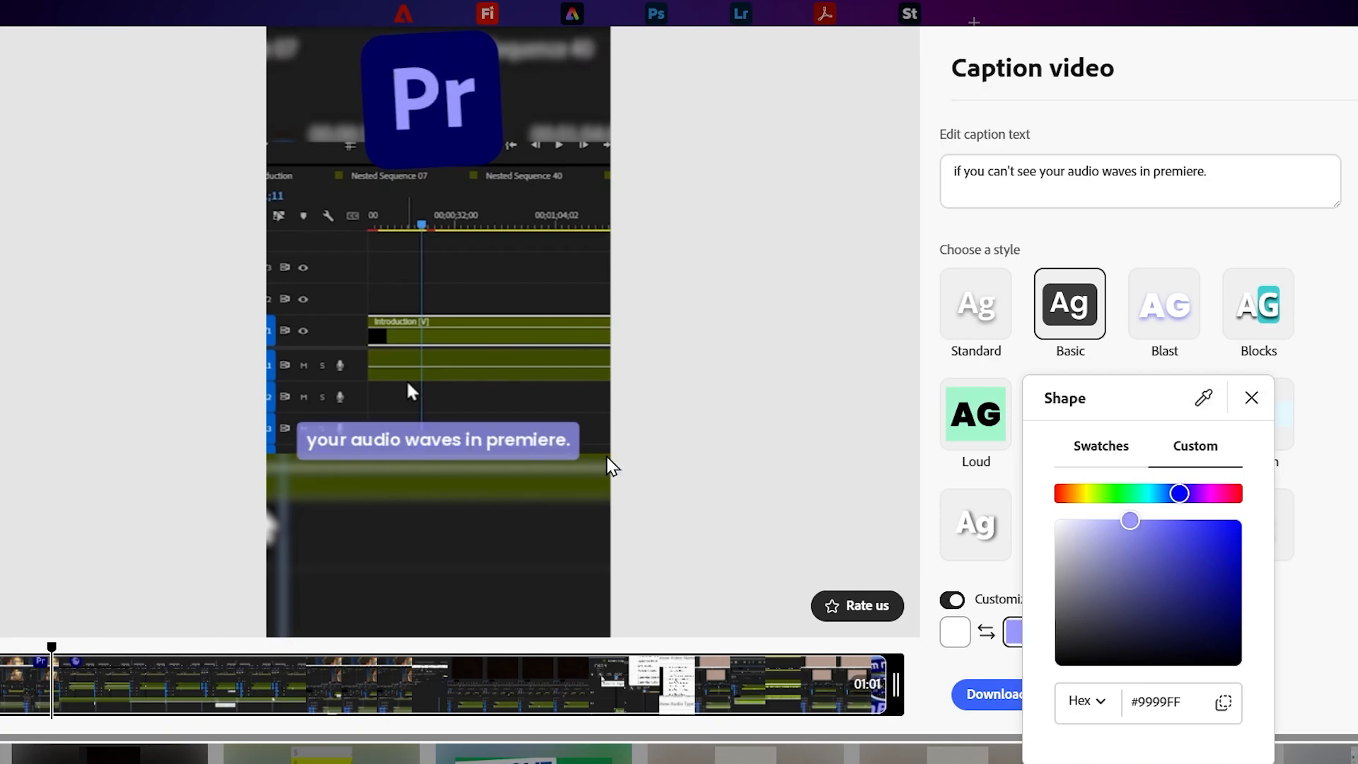
click(1297, 602)
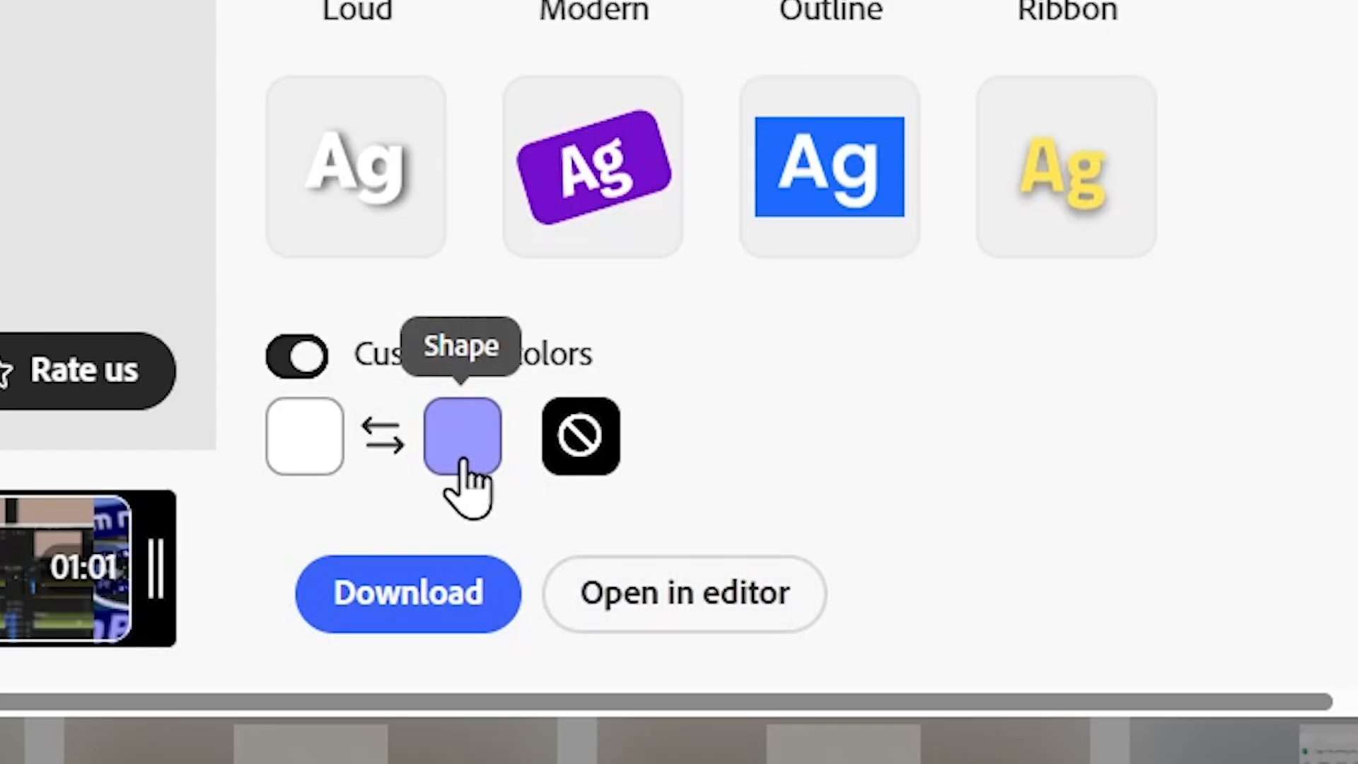
Step: Open the captioned video in the full editor and select the caption "In this very quick video, I'm" on the canvas
click(707, 617)
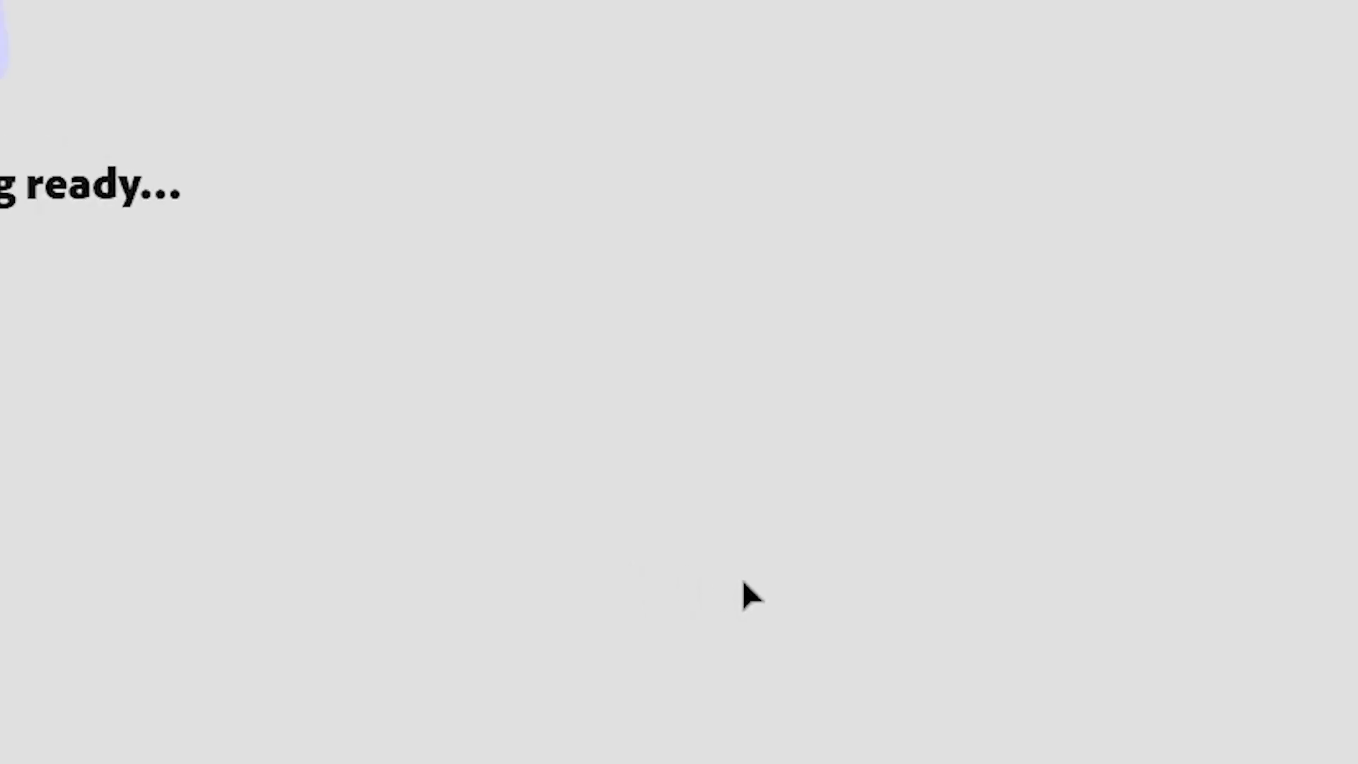
click(864, 87)
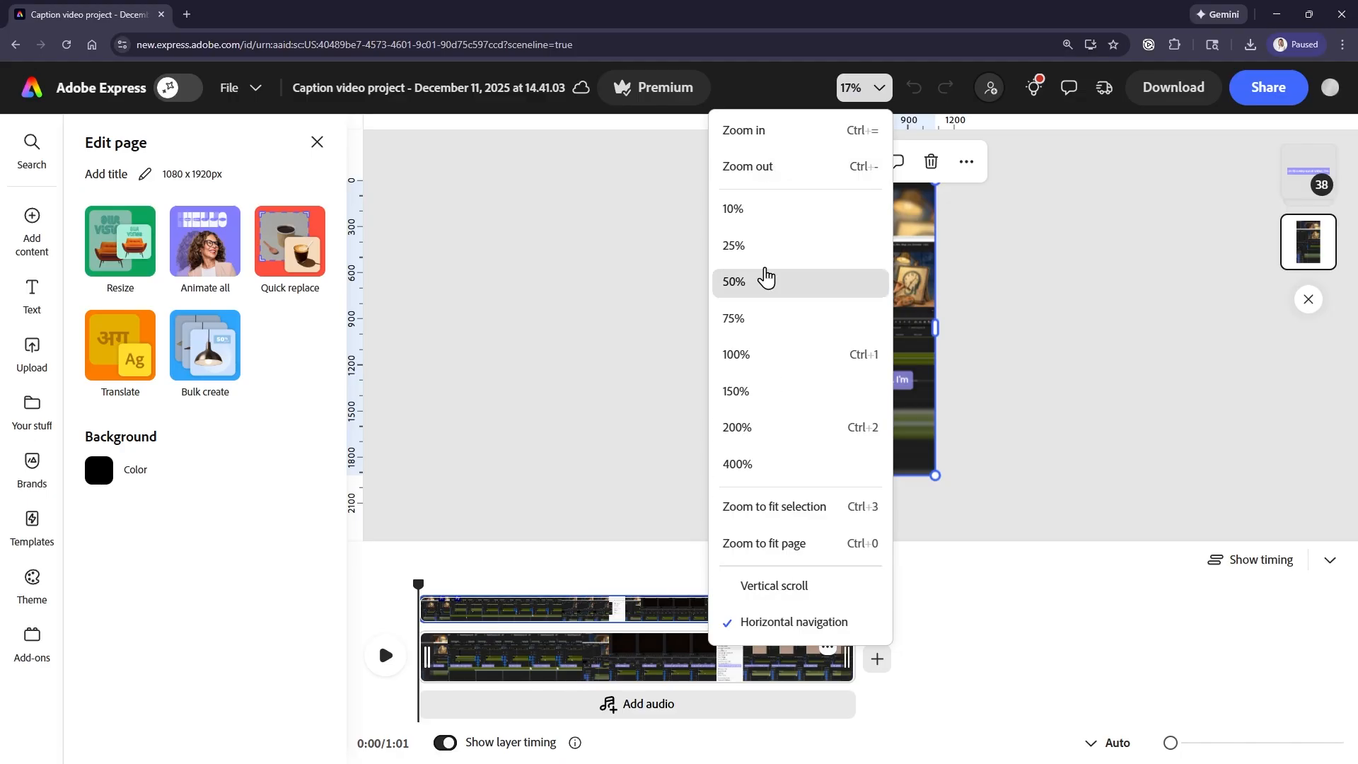
click(786, 508)
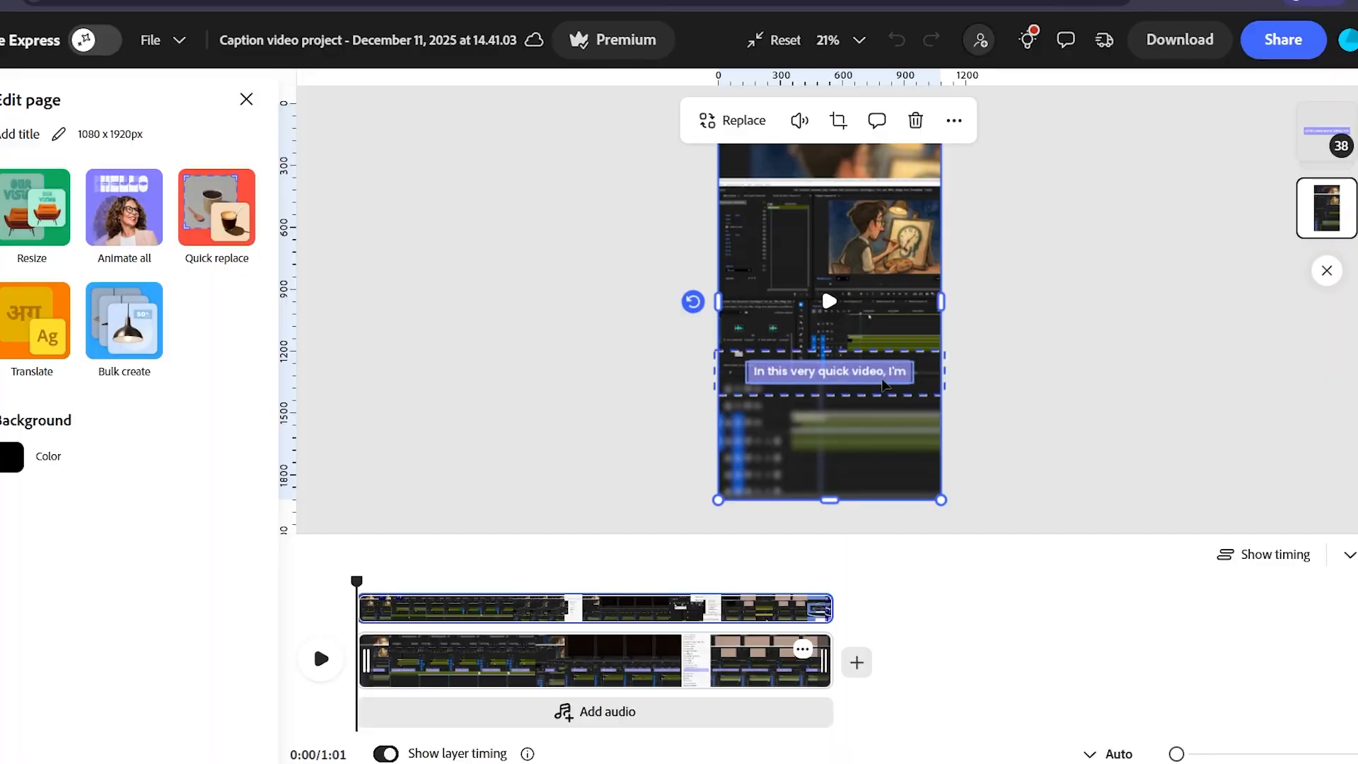
click(881, 380)
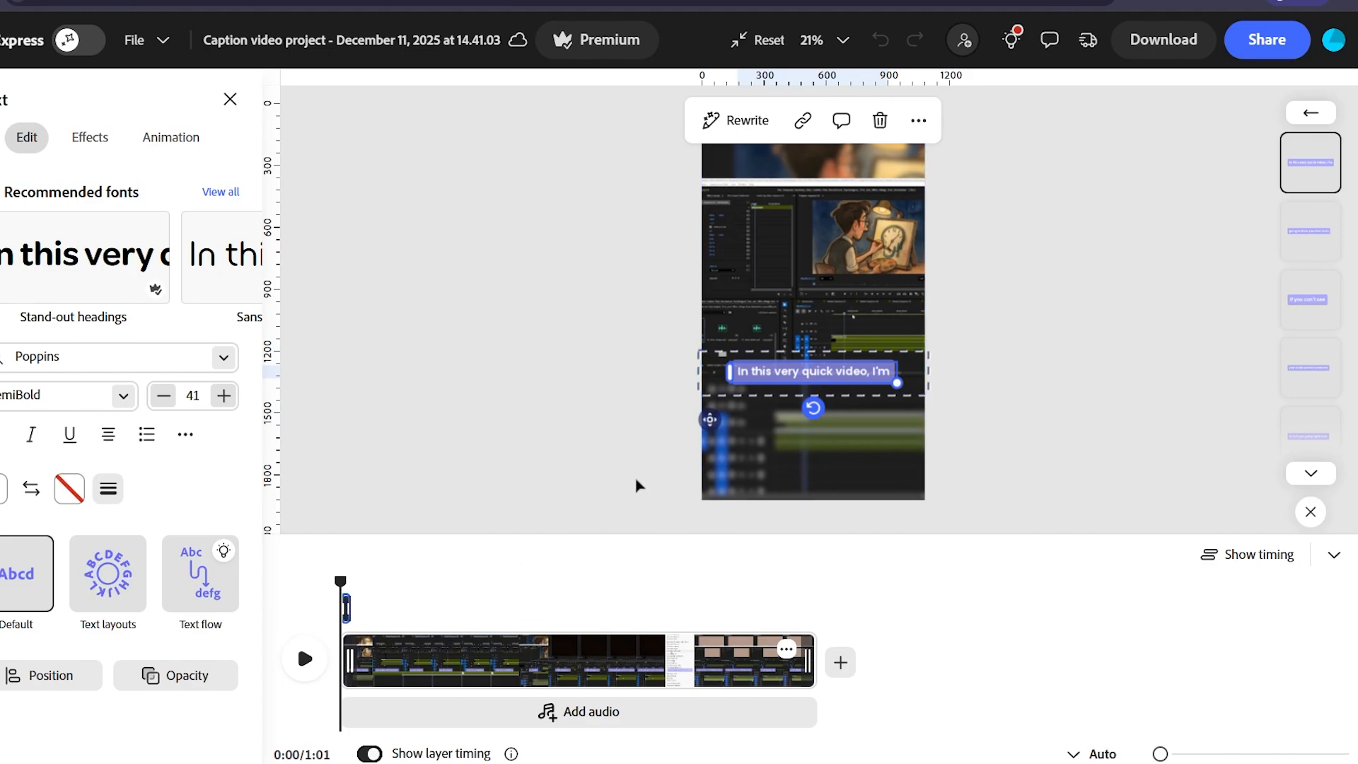
Step: Try moving the whole caption group lower on the video, keeping it horizontally centered, and check it in playback
click(1311, 113)
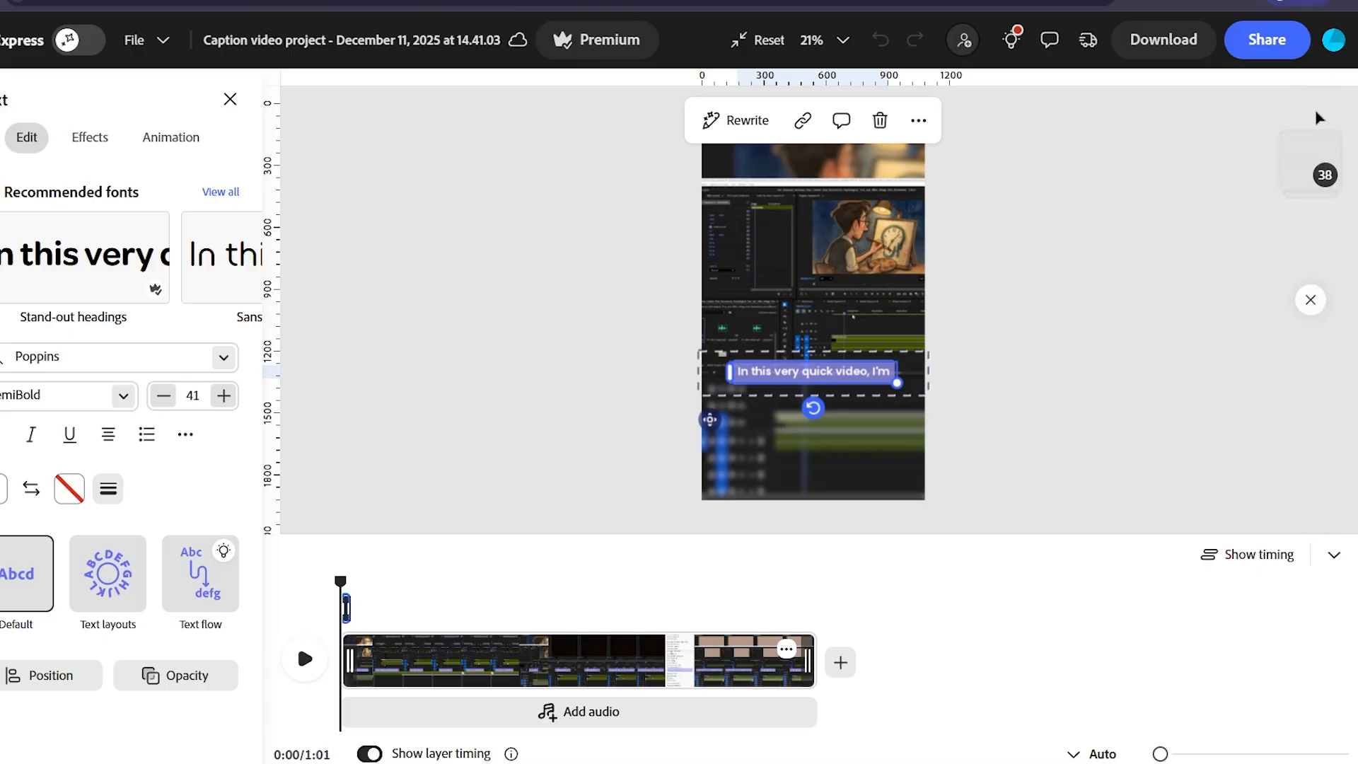
click(1110, 352)
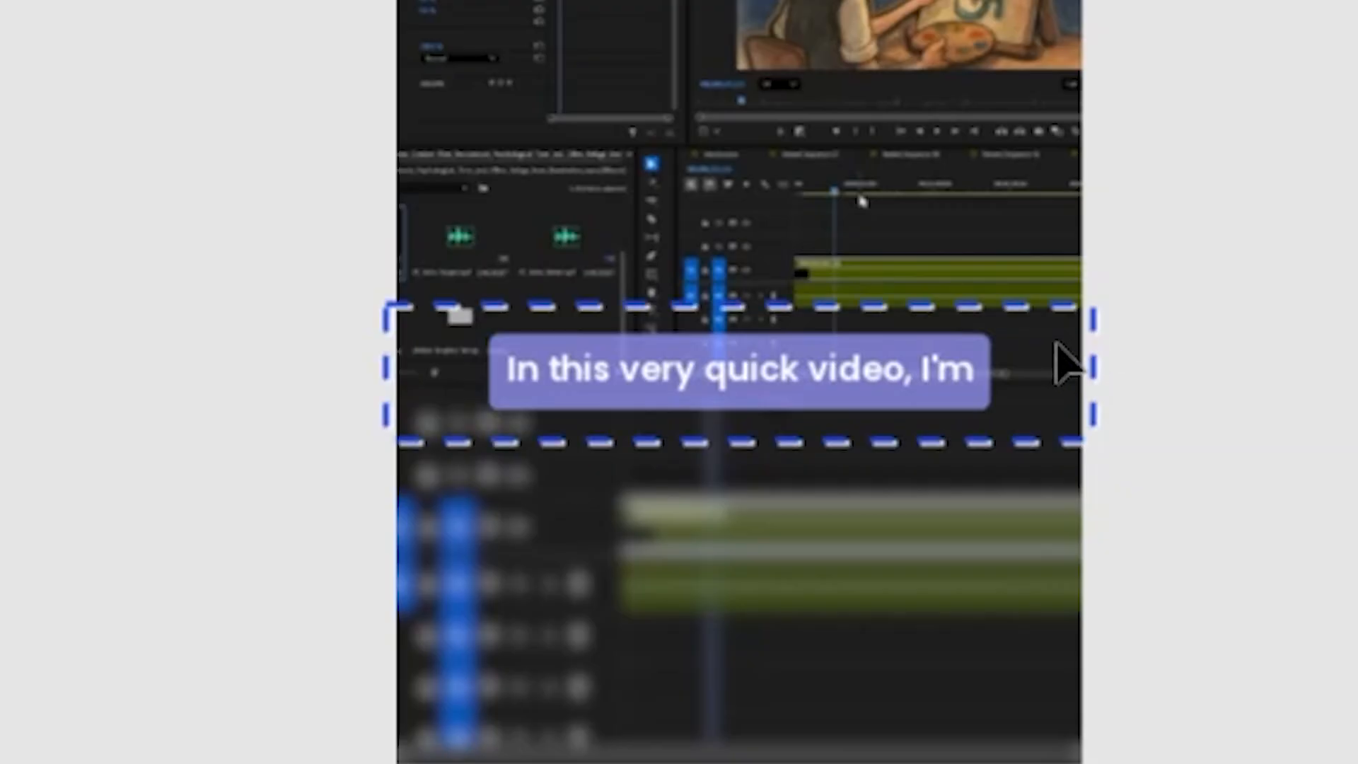
click(1063, 362)
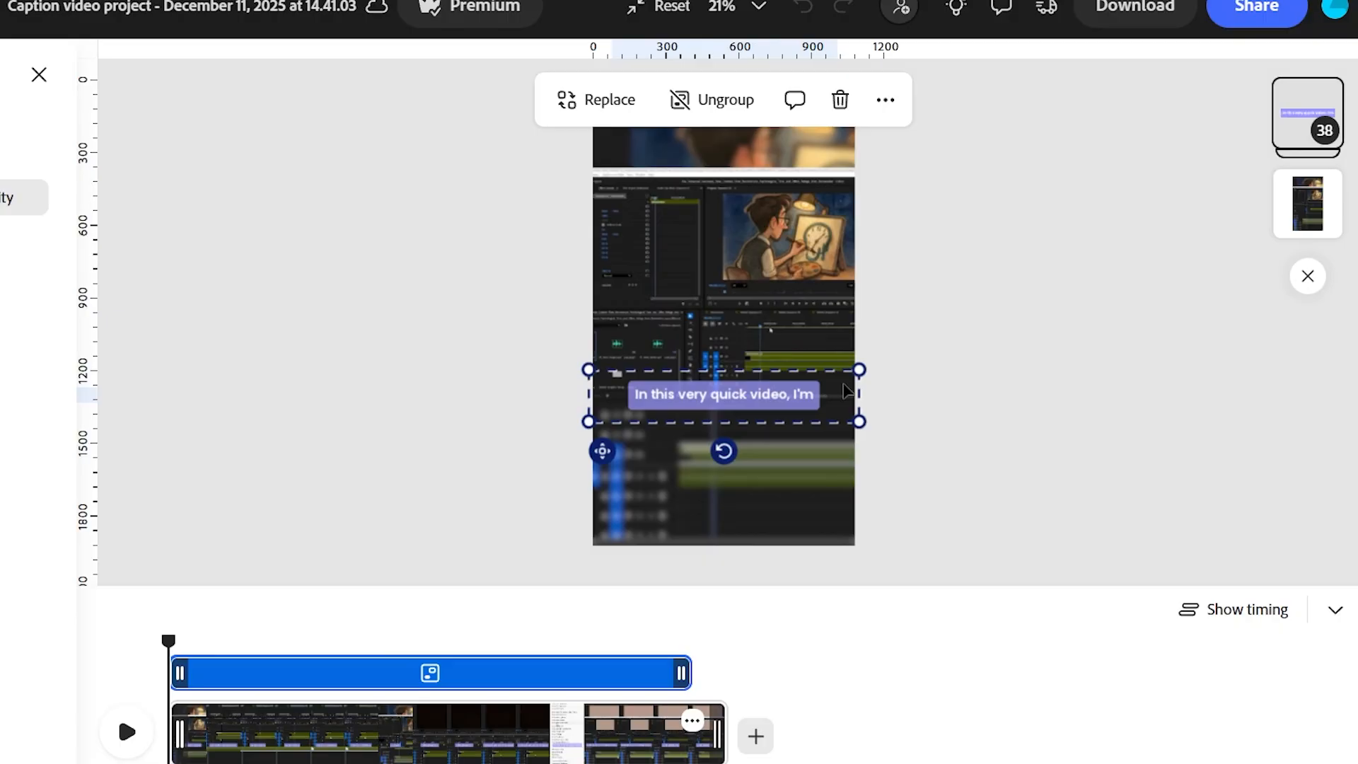
drag(845, 390, 846, 437)
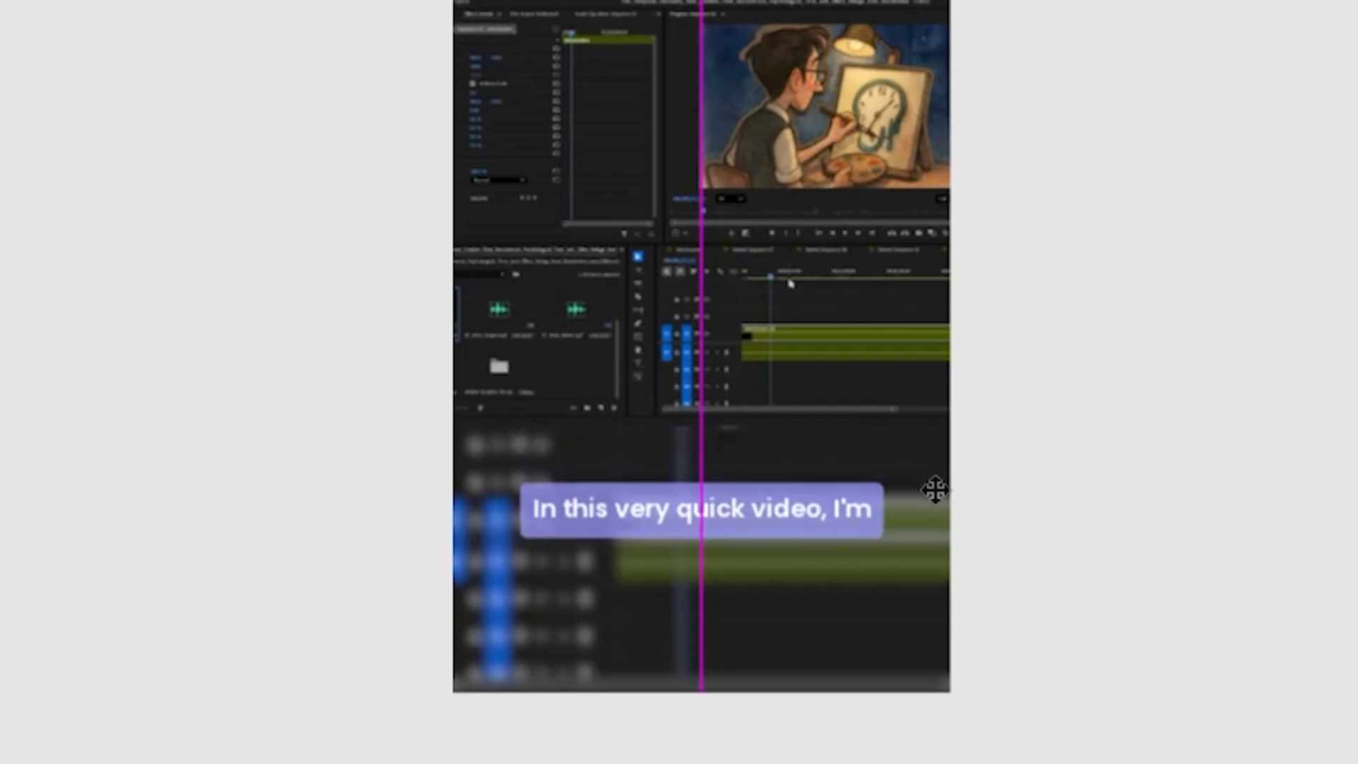
drag(935, 490, 935, 494)
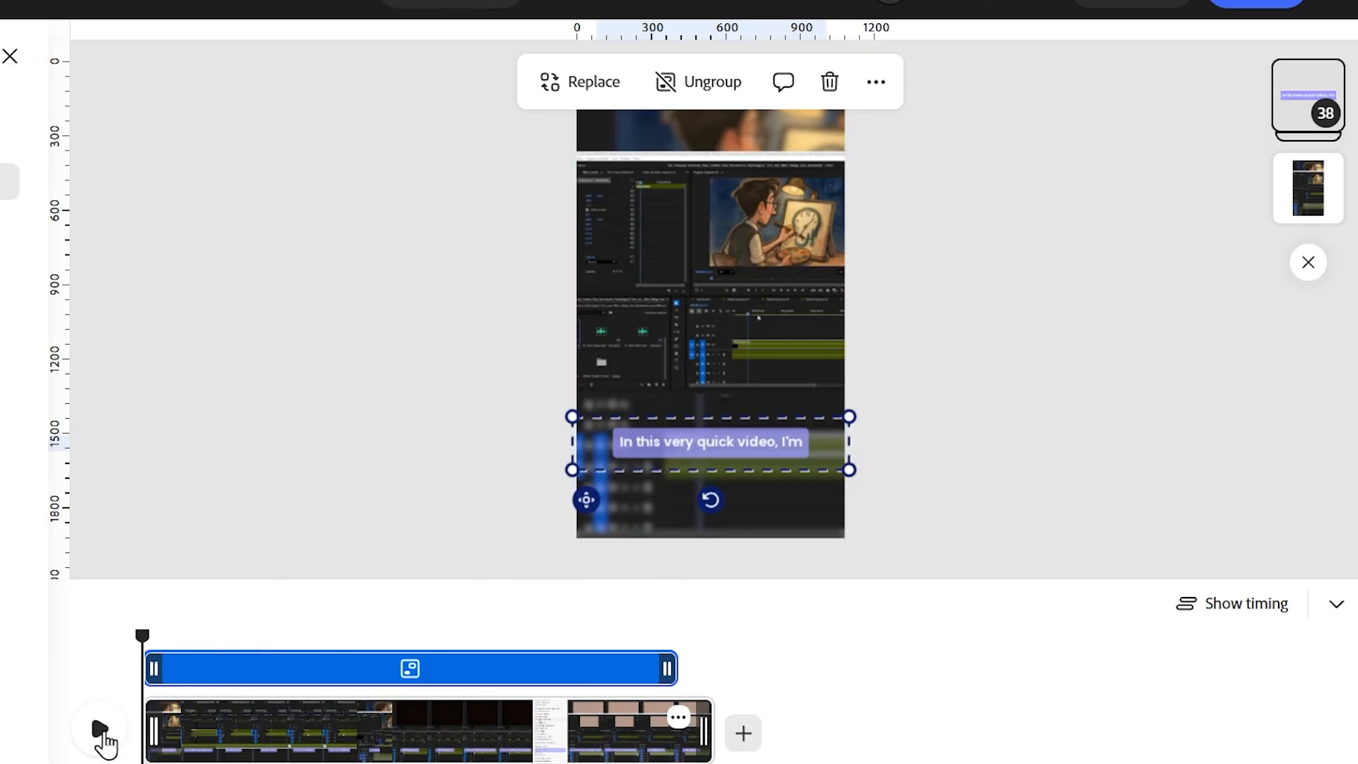
click(101, 732)
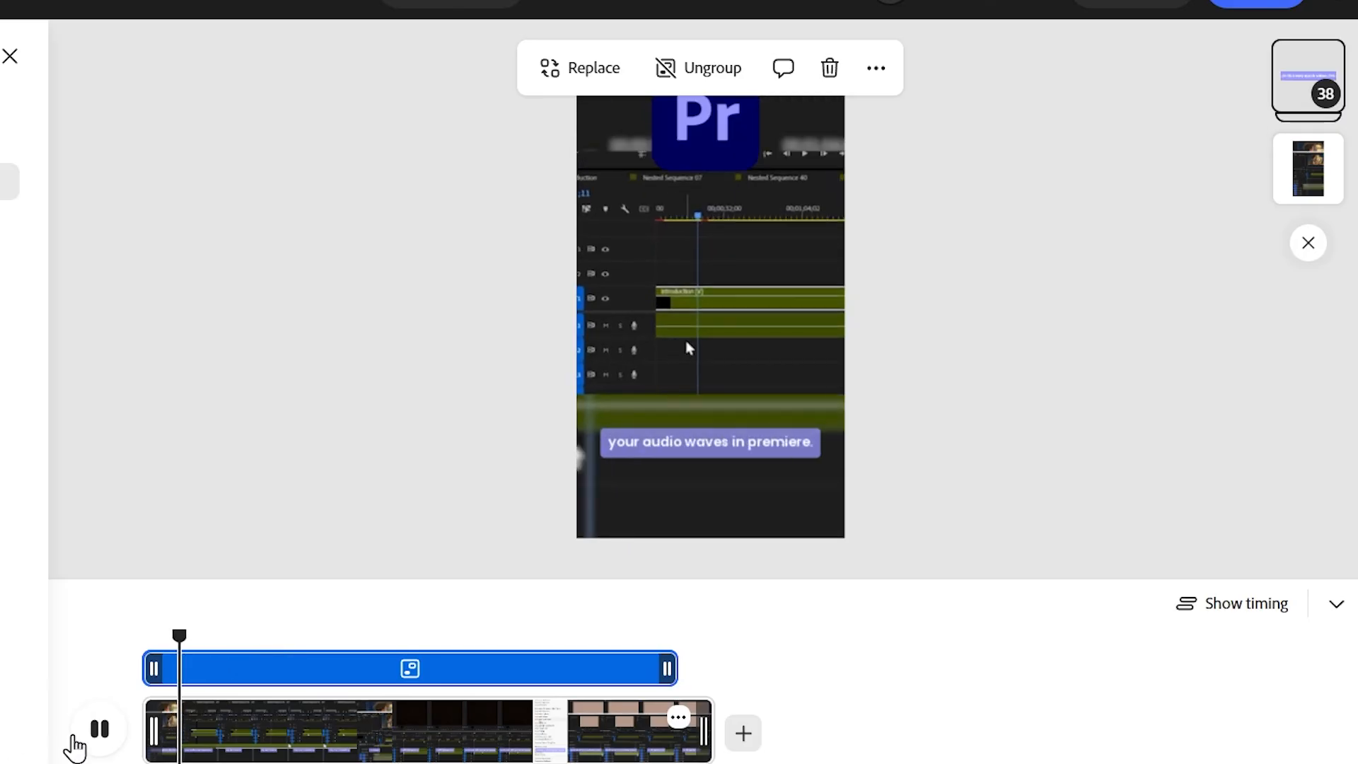
Step: Try moving only the caption "your audio waves in premiere." higher on the video and play it back against the neighboring captions
click(768, 453)
click(768, 454)
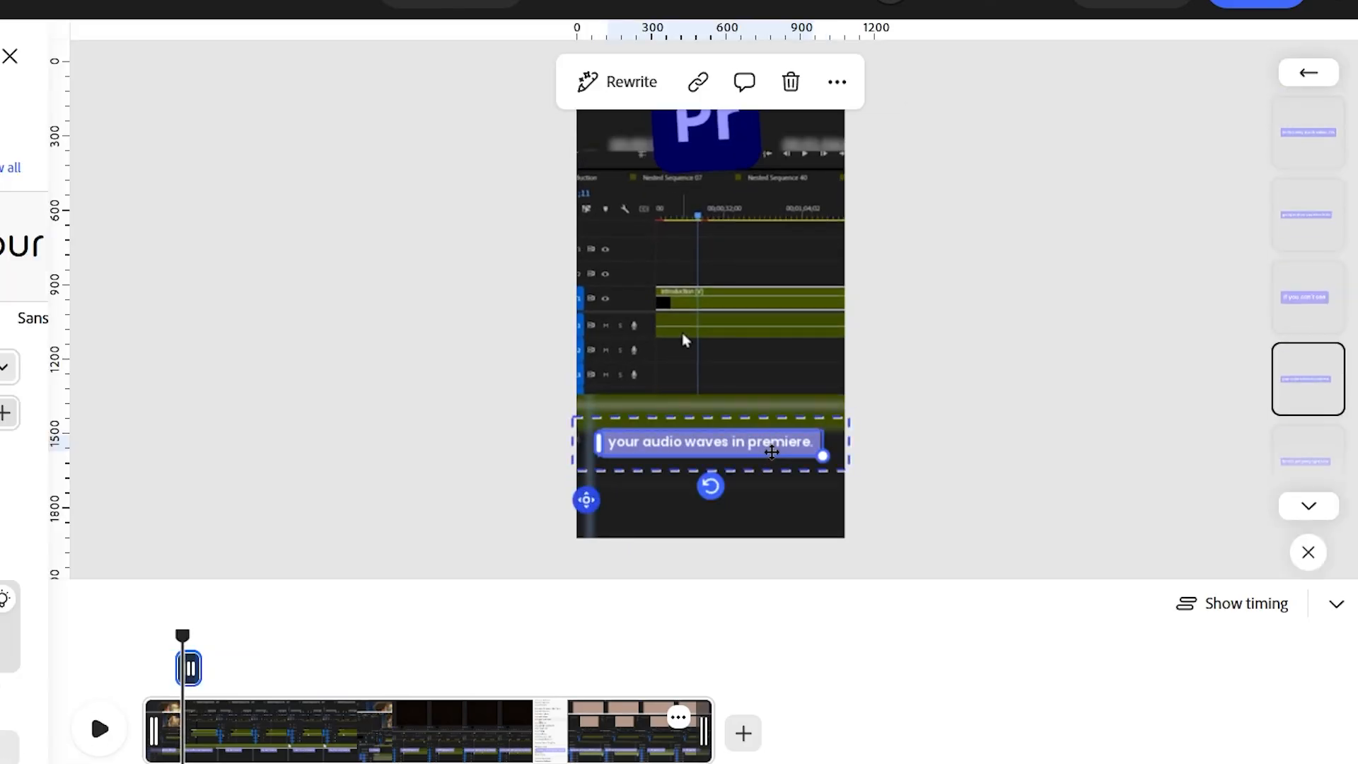
drag(777, 450, 781, 340)
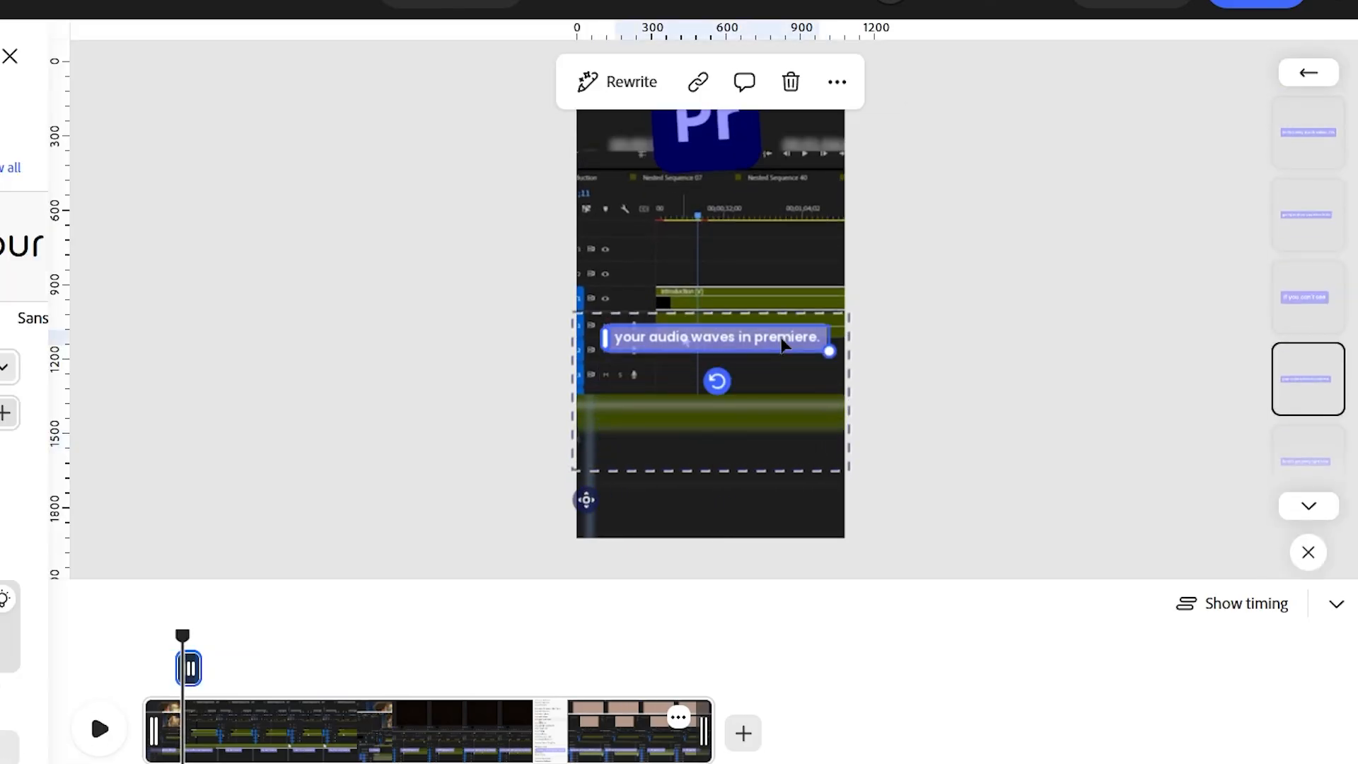
drag(187, 632, 173, 640)
click(100, 729)
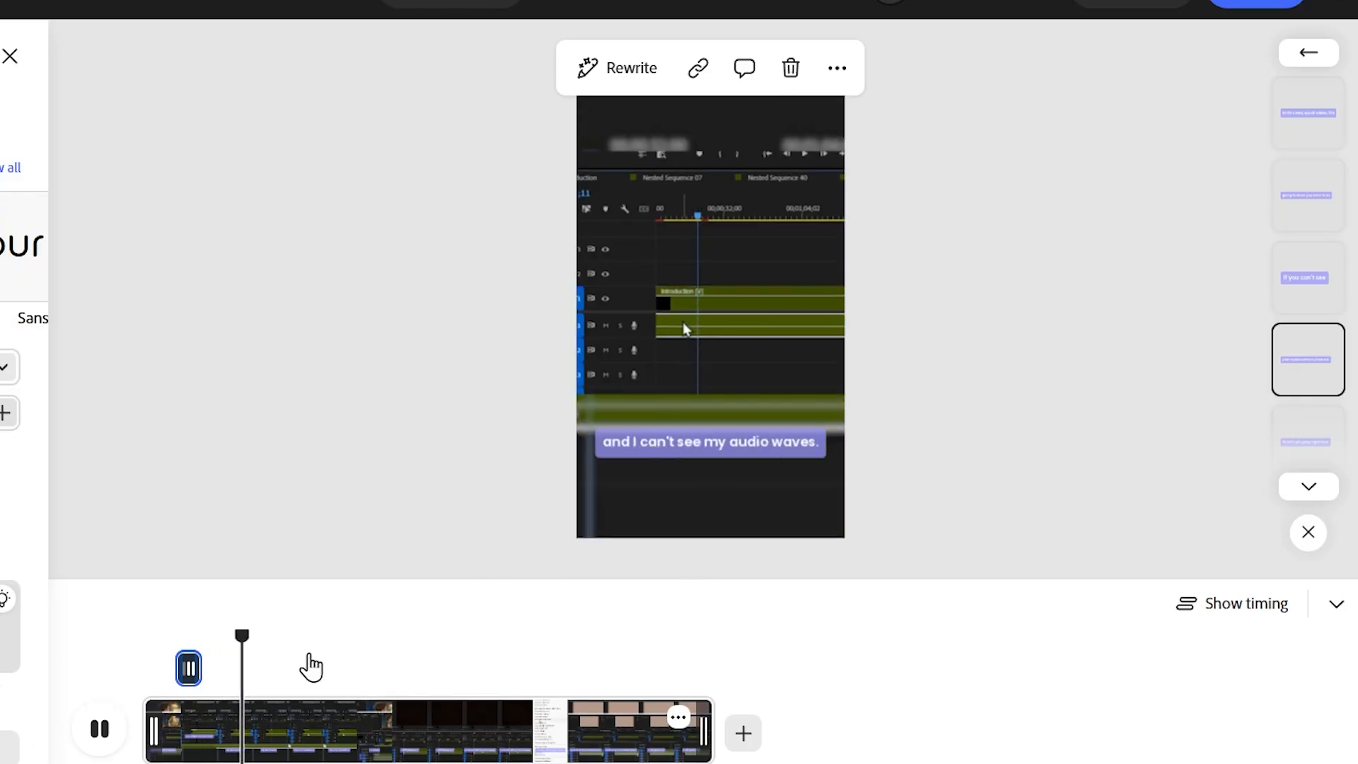
key(space)
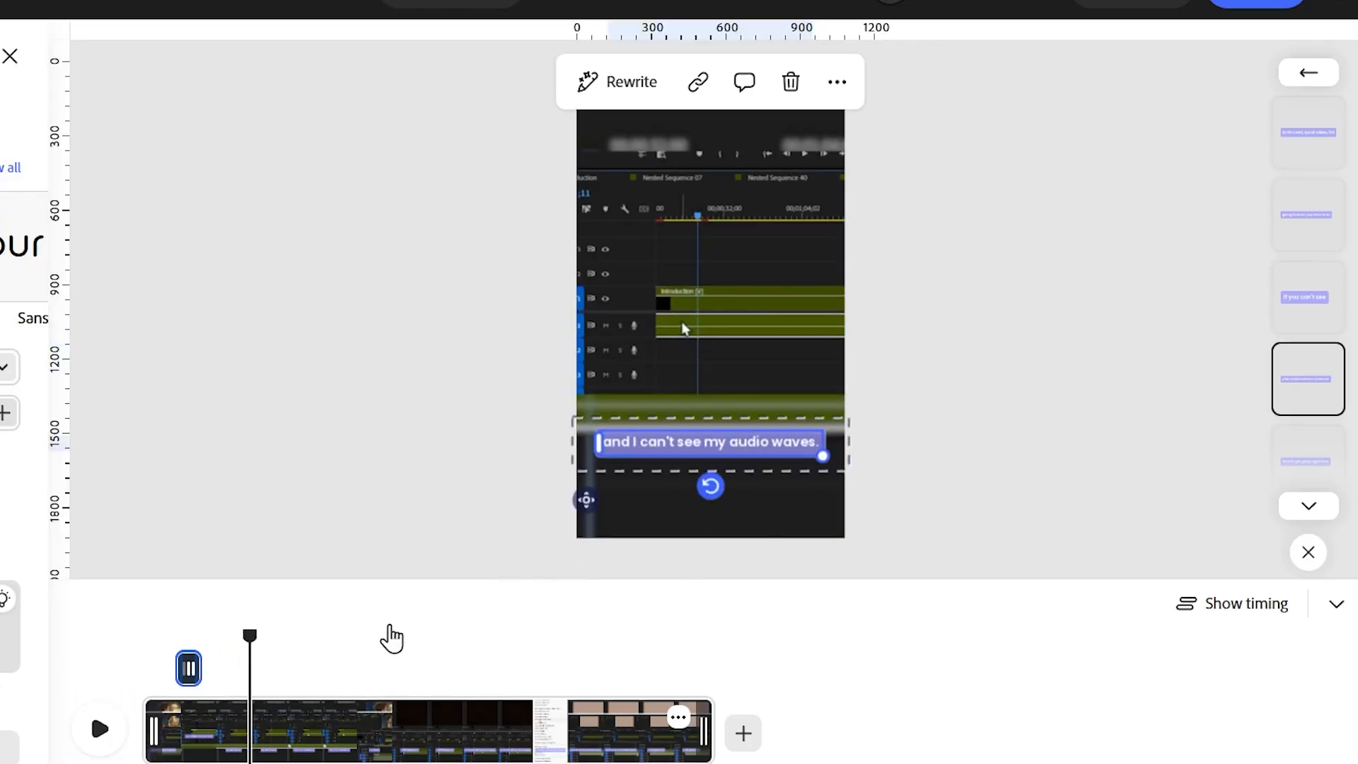
click(392, 635)
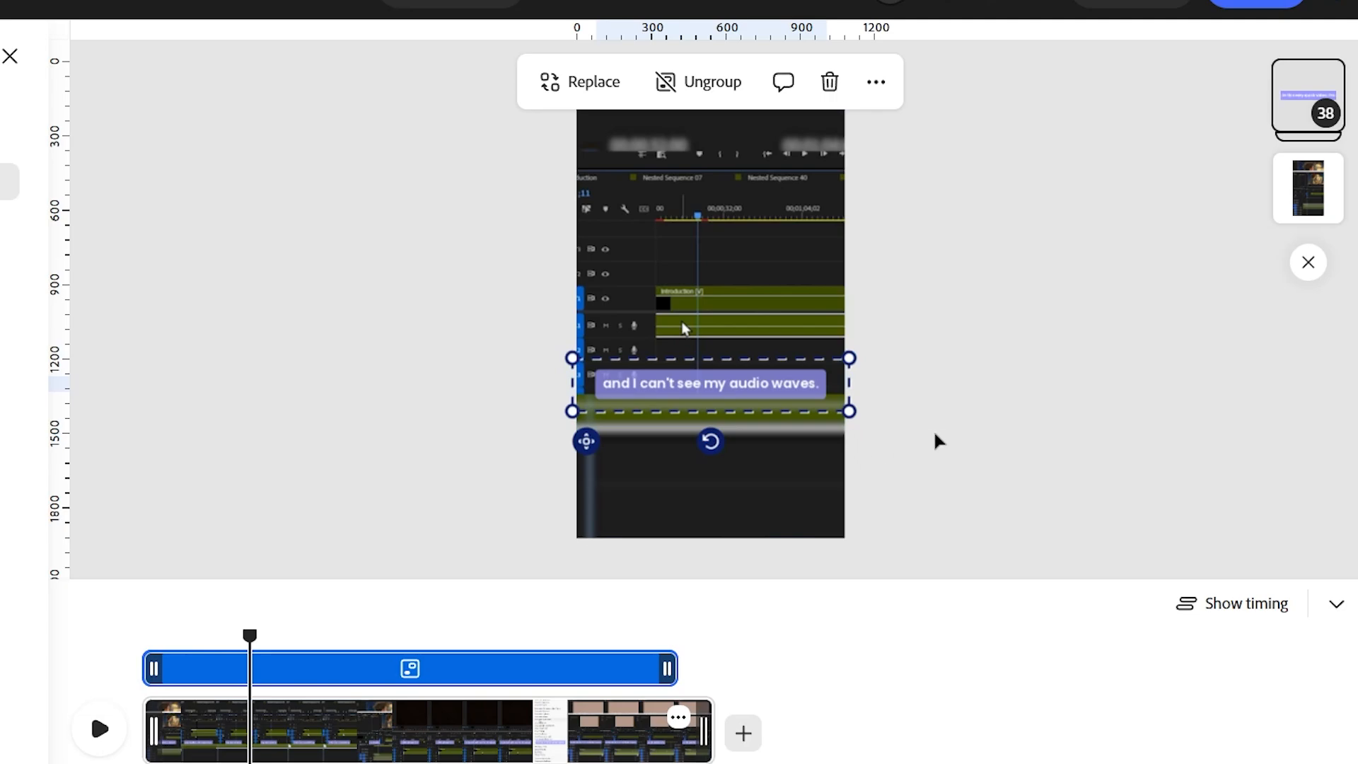
Step: Set the font of only the caption "and I can't see my audio waves." to Above the Beyond Script
click(795, 387)
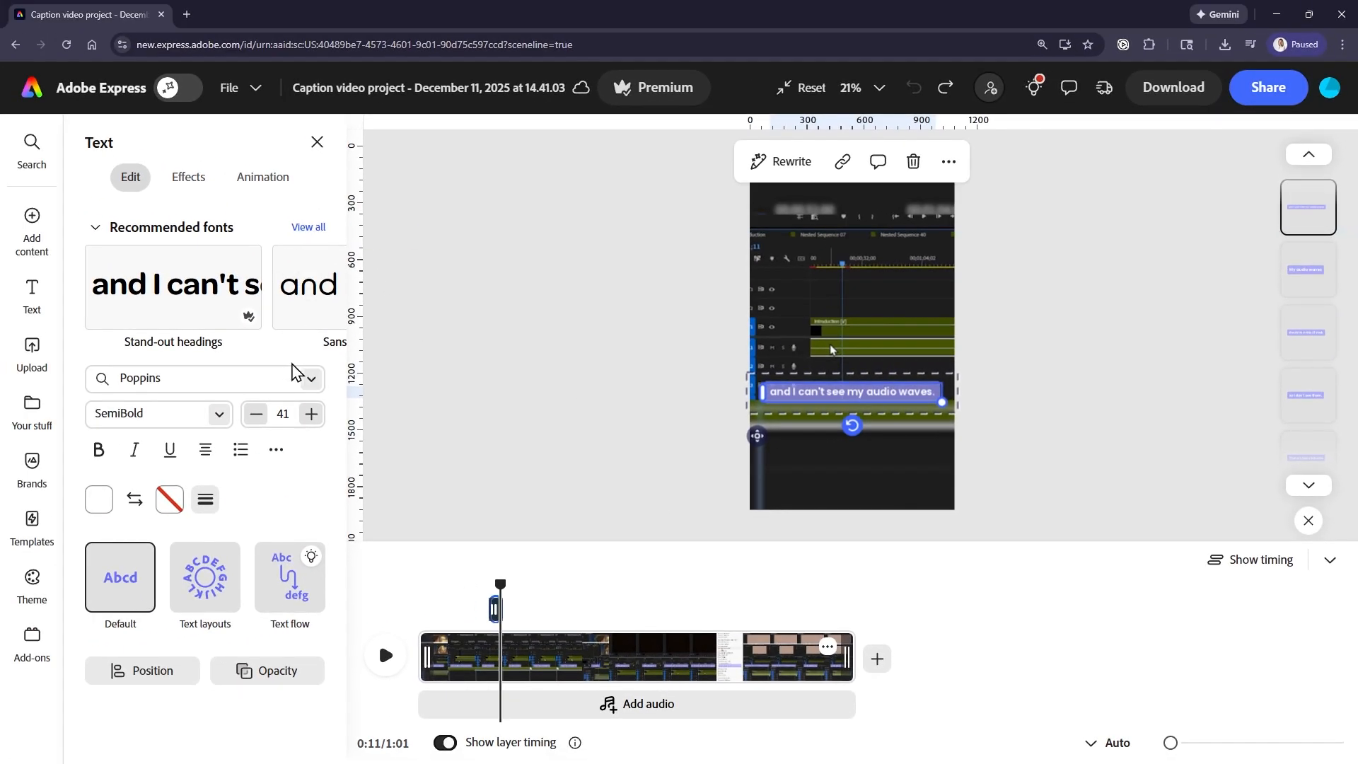
click(315, 383)
click(303, 517)
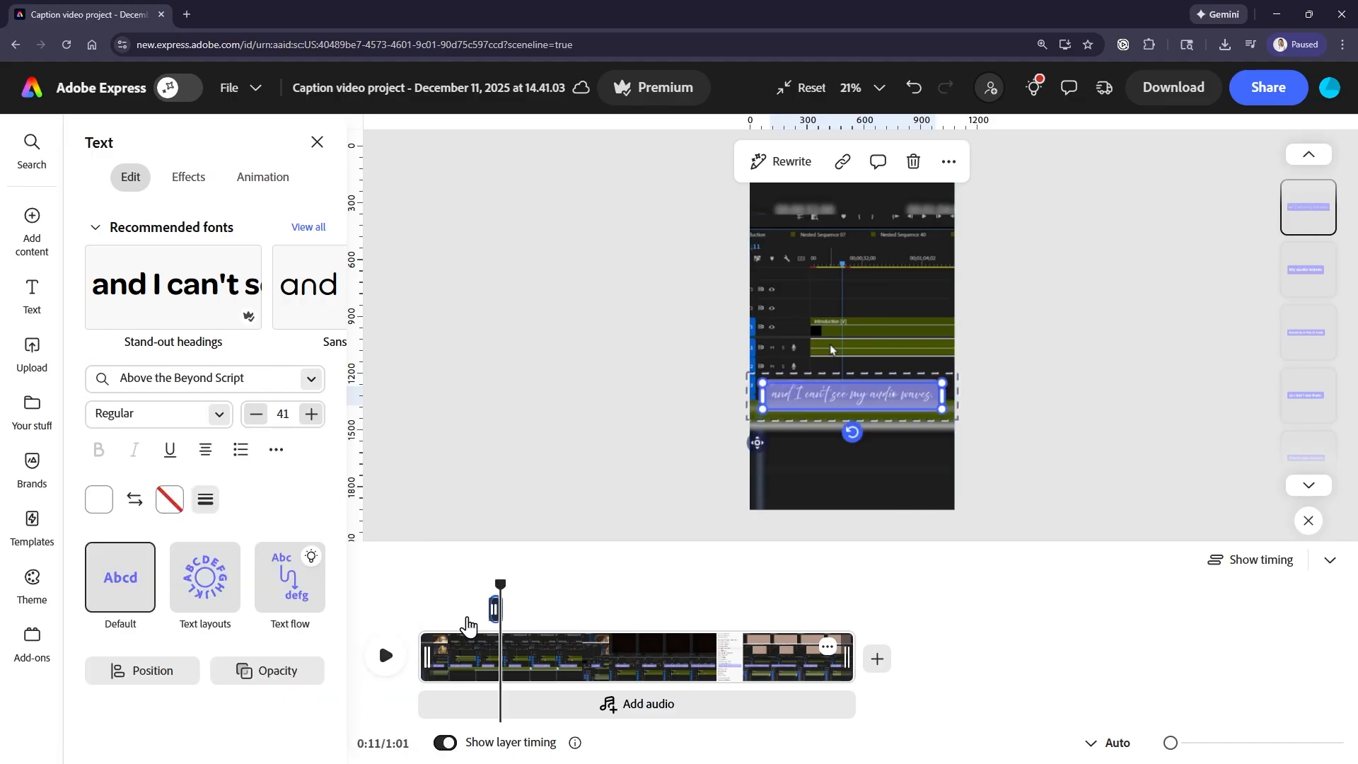
Step: Play through the restyled caption and the ones after it twice to compare fonts, and undo the font change
click(386, 655)
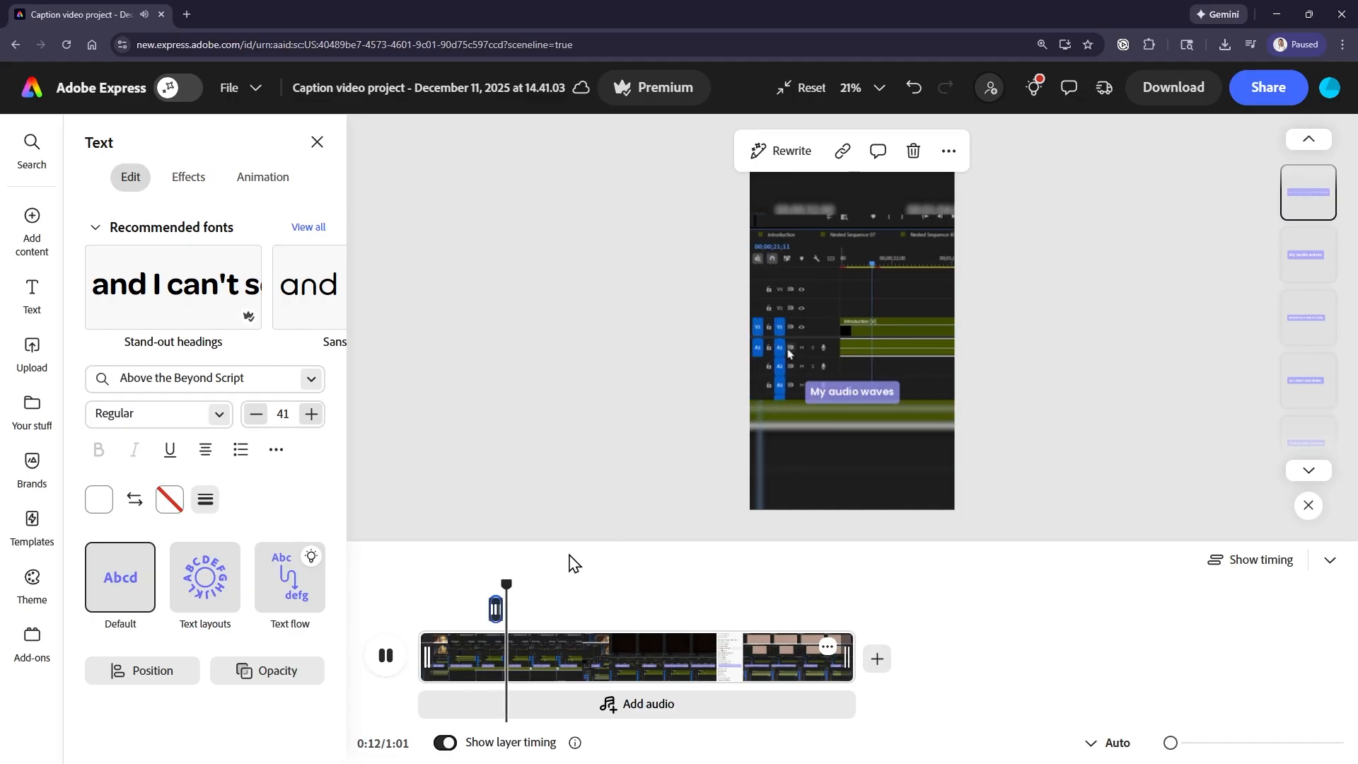
drag(516, 581, 494, 584)
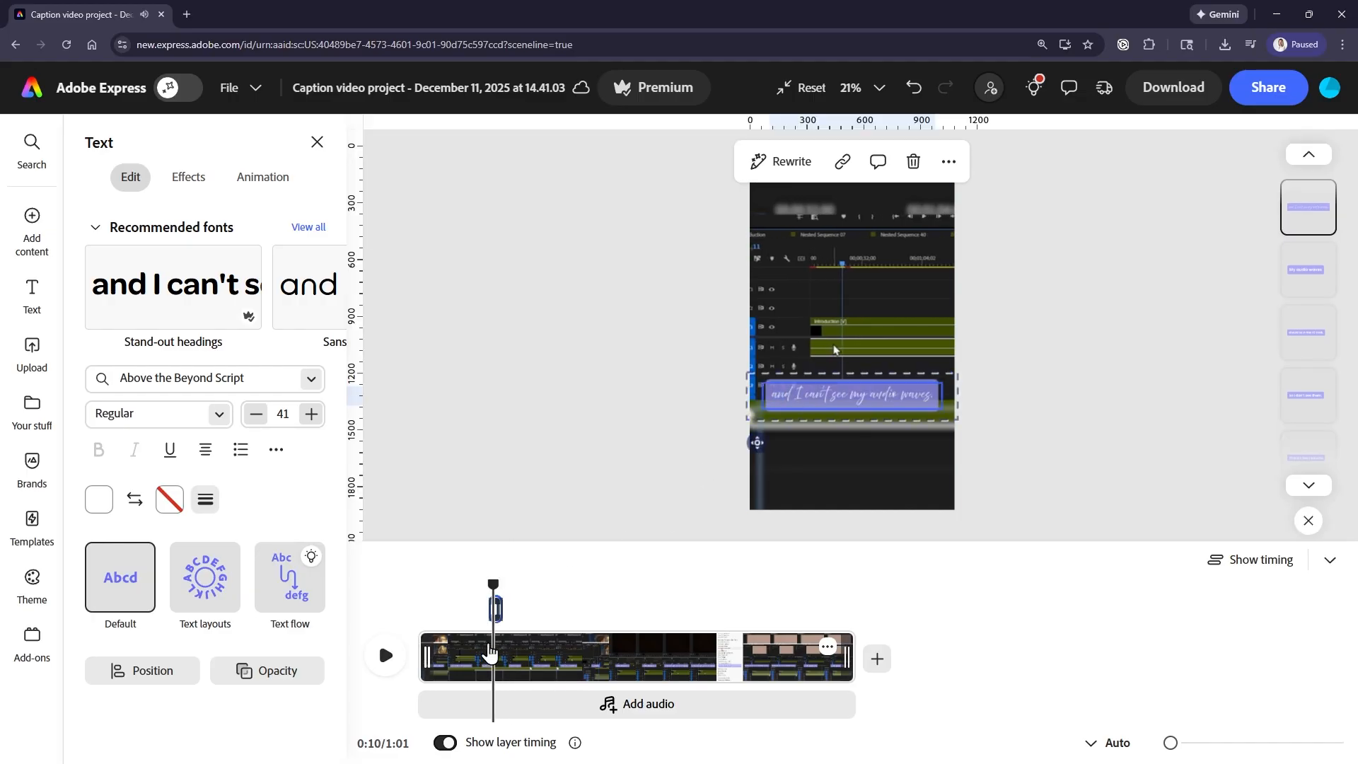
click(388, 655)
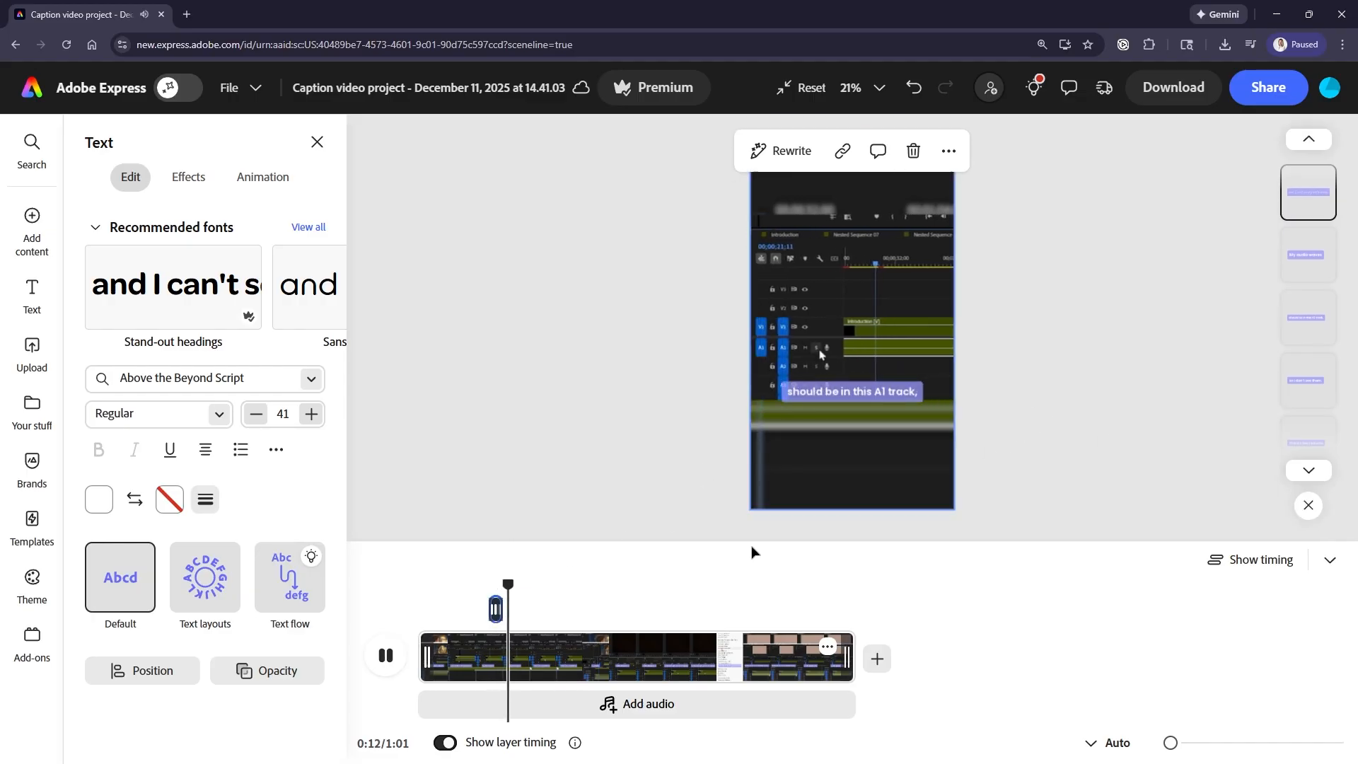
drag(507, 596, 493, 597)
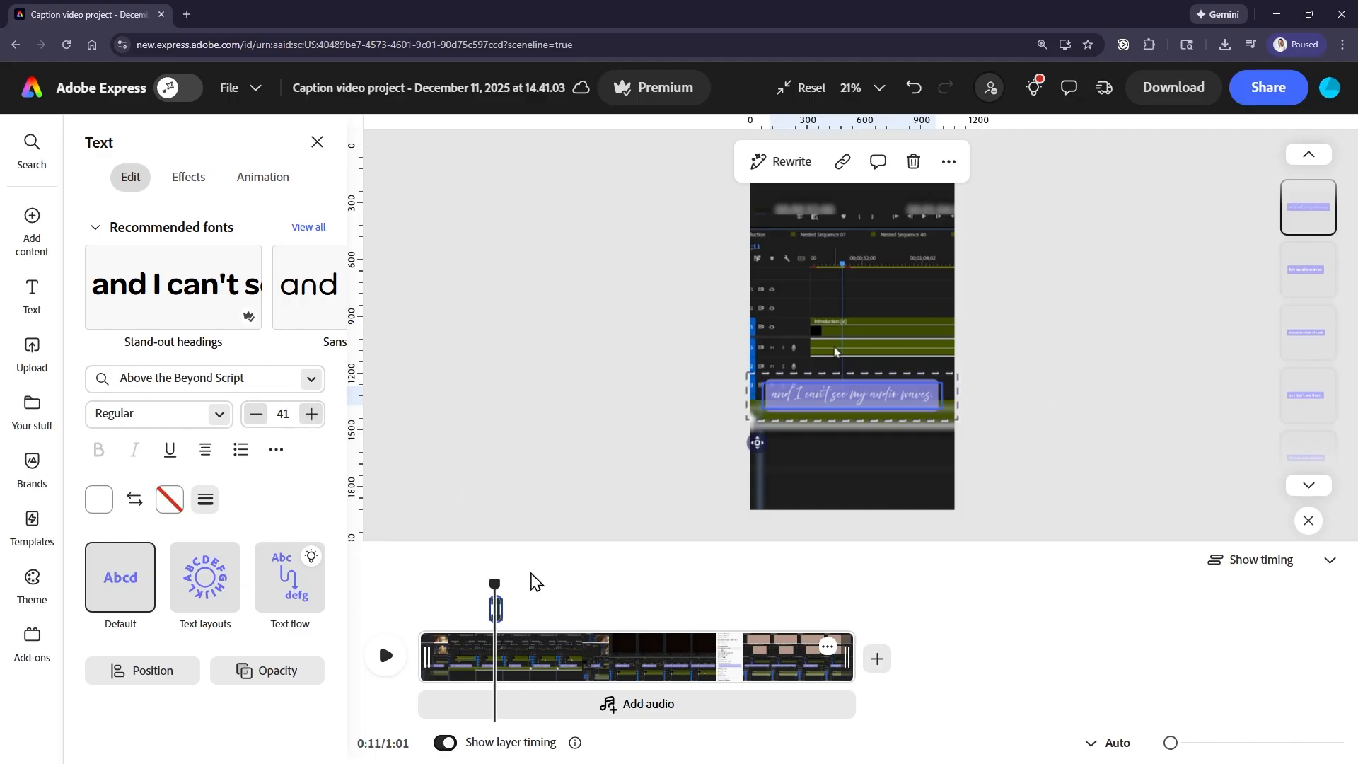
key(ctrl+z)
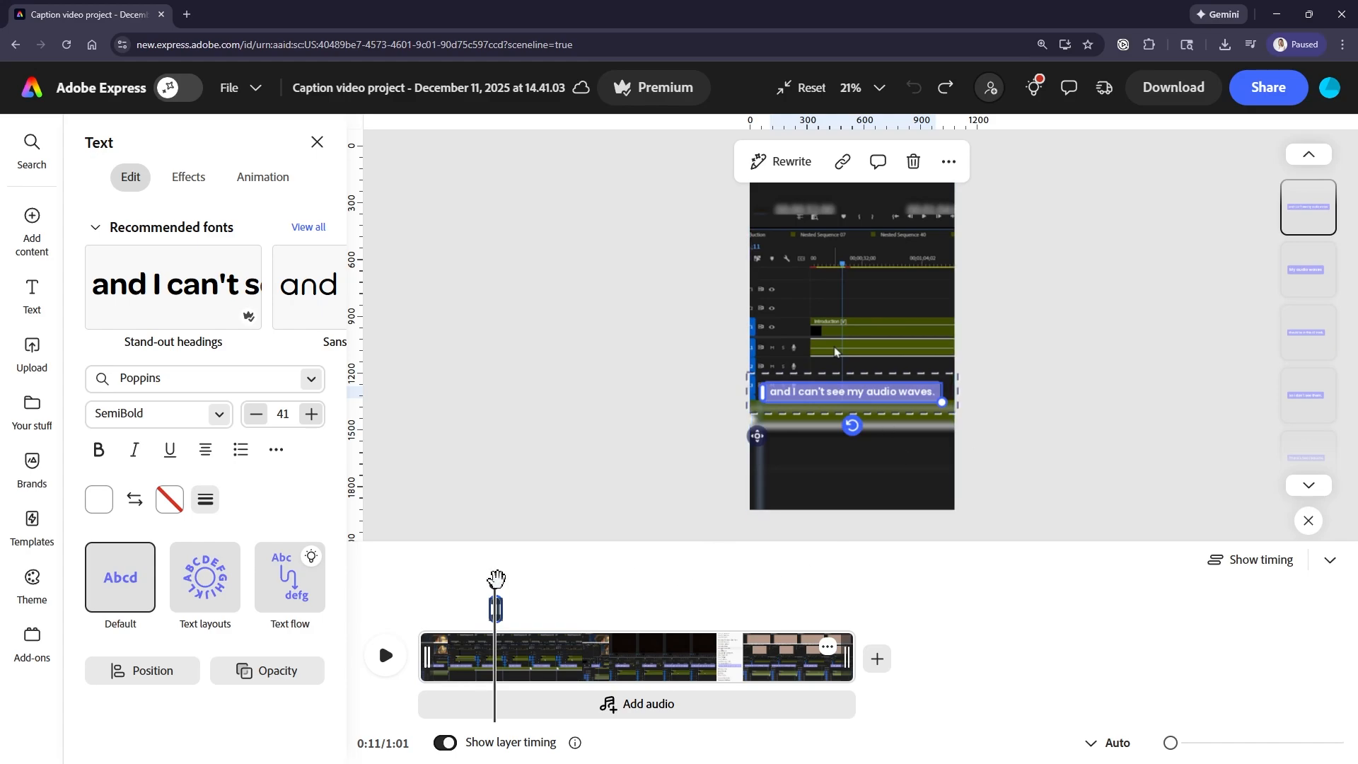
Step: At 0:03, move the whole caption group down to around the 1500 px height, keeping it centered, and deselect it
drag(494, 584, 437, 584)
drag(954, 400, 954, 425)
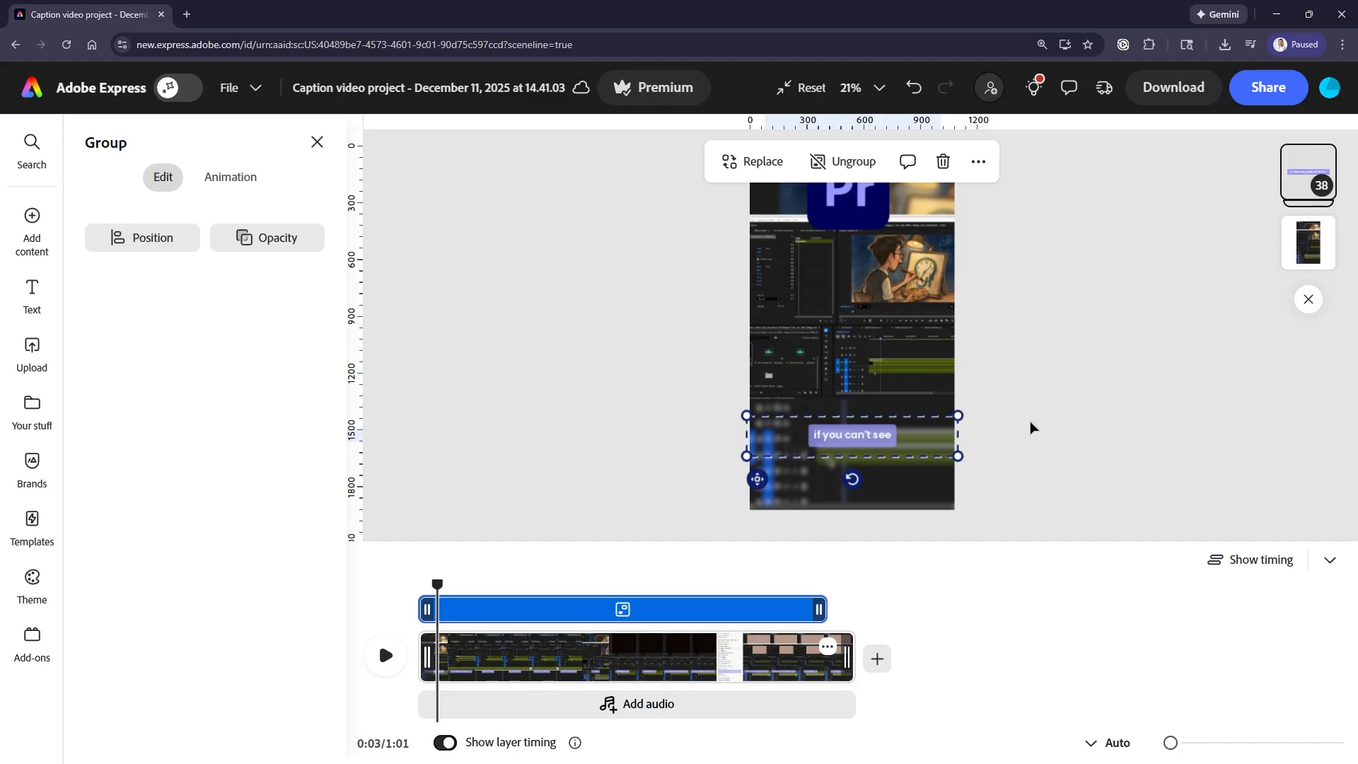
click(1054, 393)
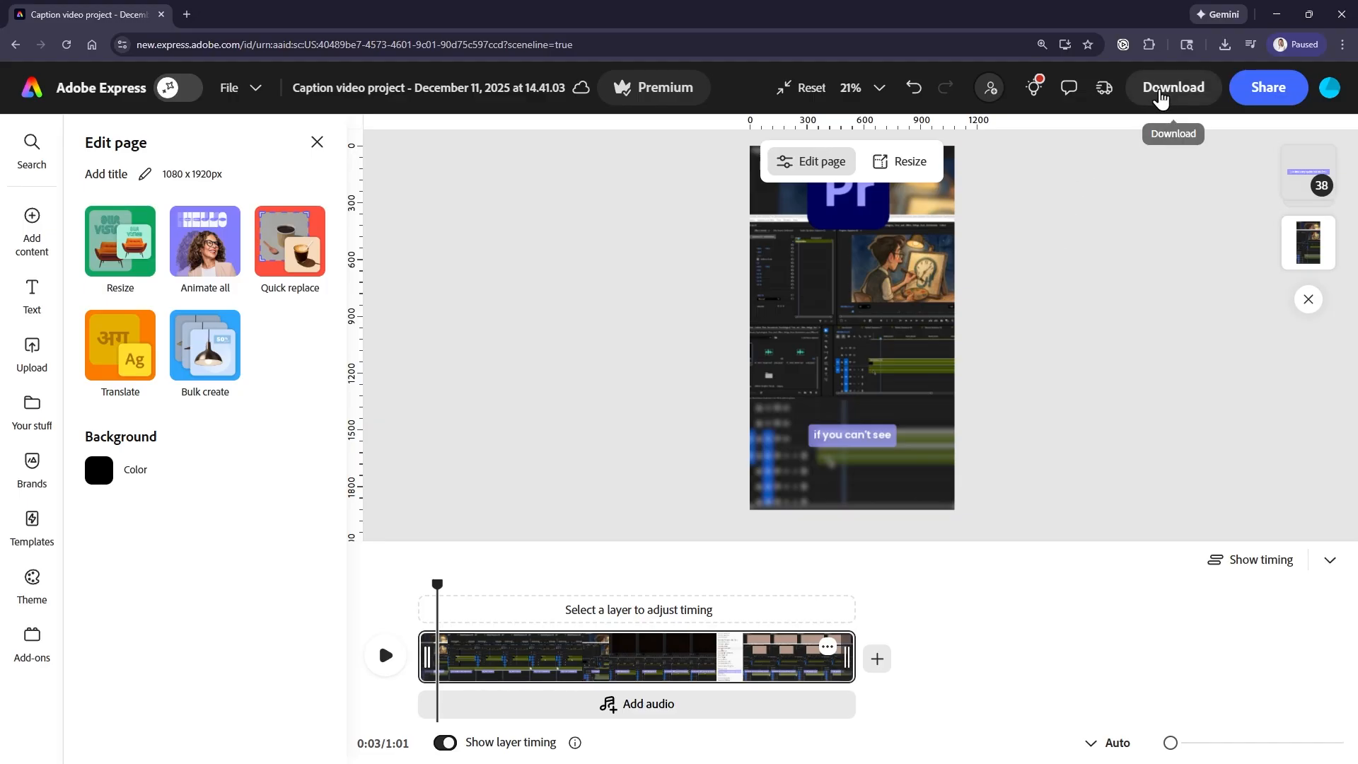
Step: Open the download settings and choose MP4 (Best for video, audio, and animations) as the file format
click(1160, 99)
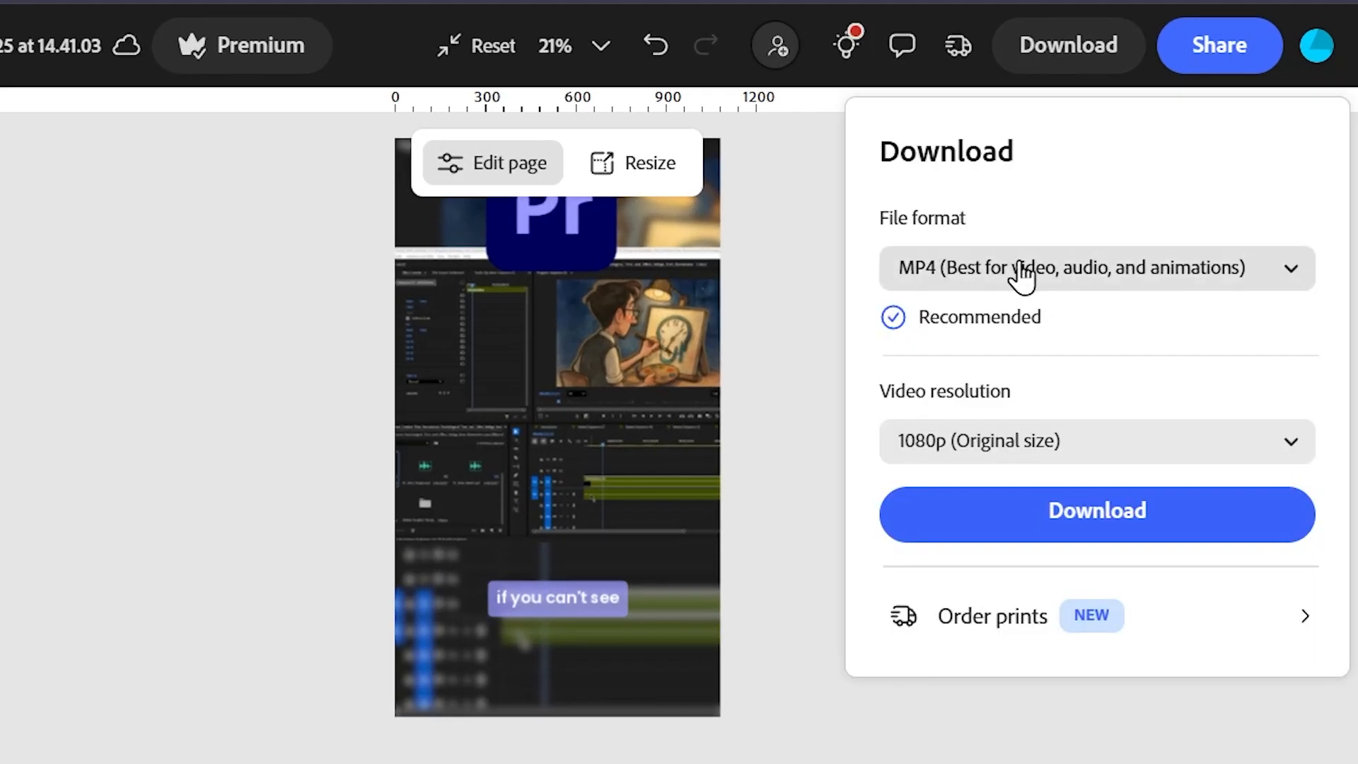
click(1027, 274)
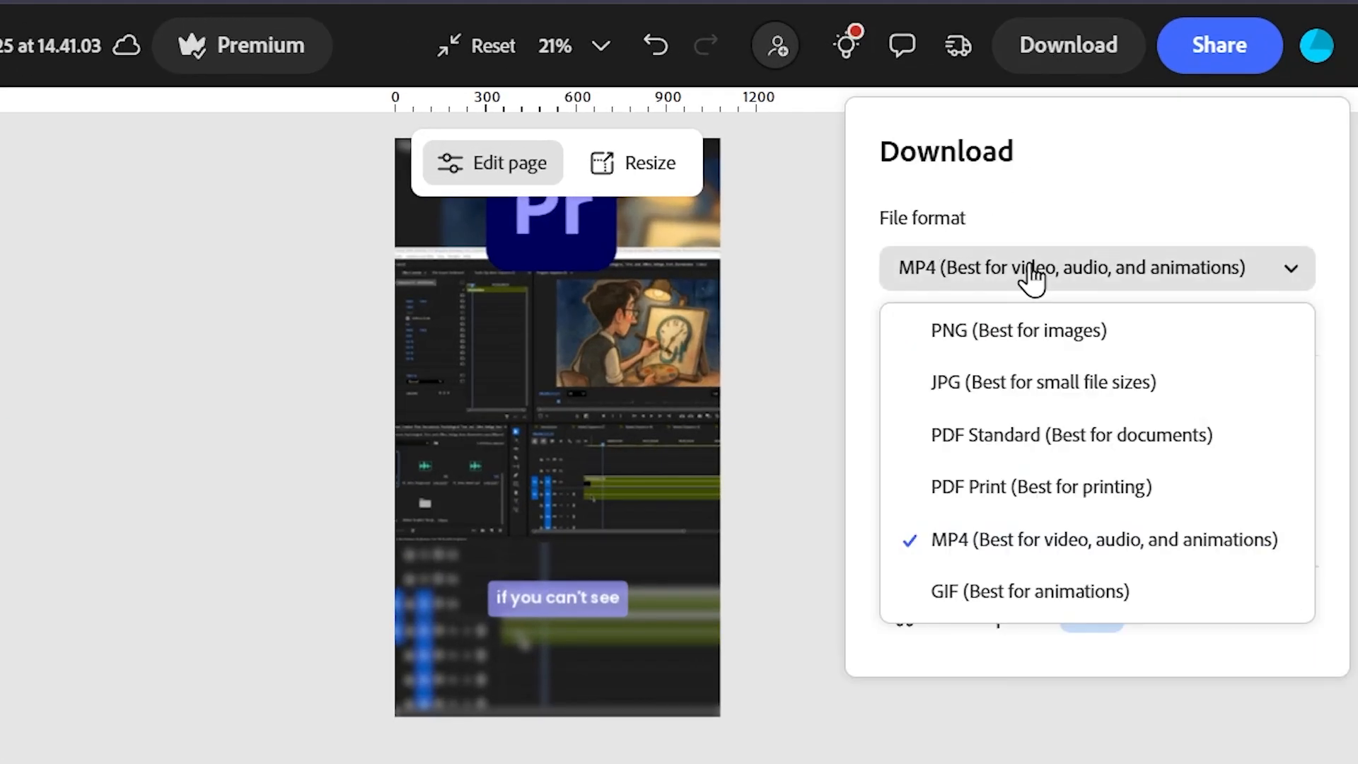
click(1024, 549)
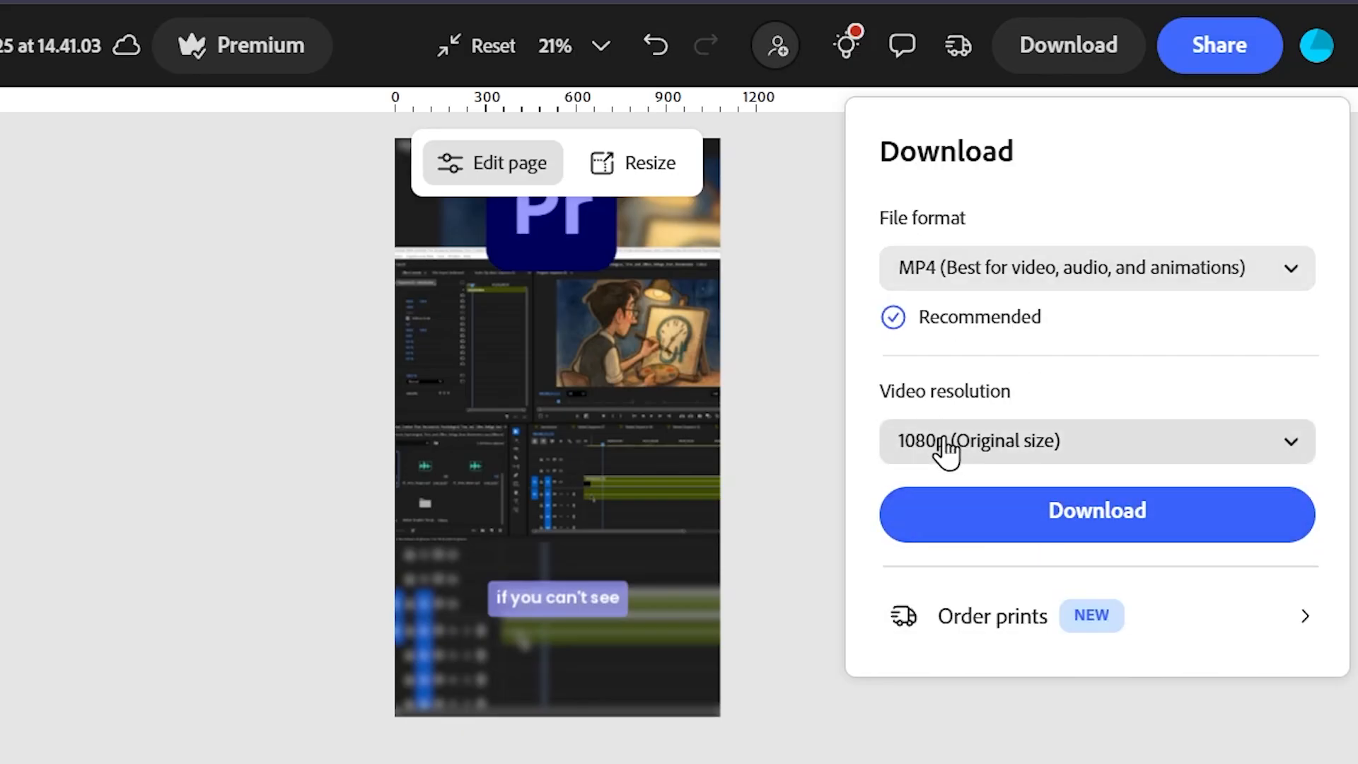